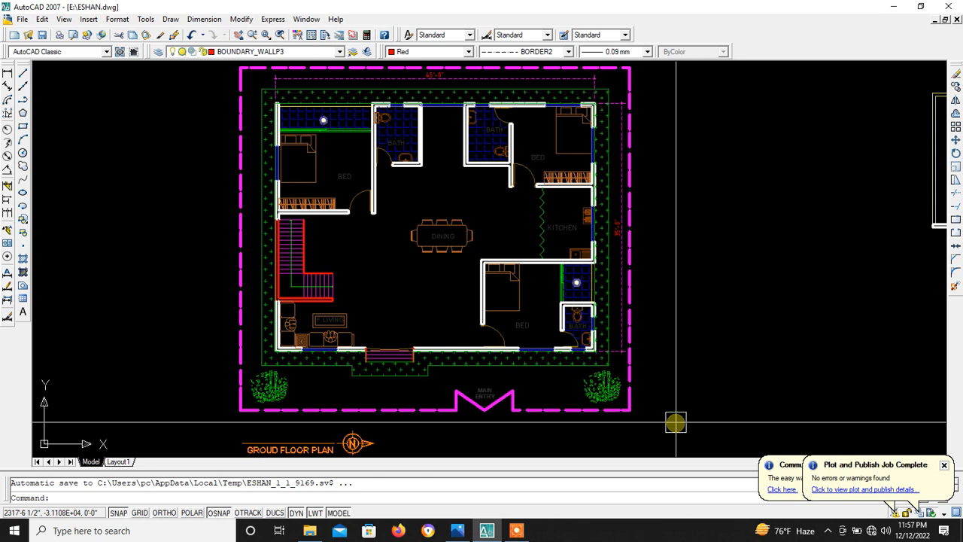
# Examine the ground floor plan's overall 45'-0" by 35'-0" layout, the boundary wall, the main entry and the front entrance steps.
pyautogui.scroll(-2, 619, 331)
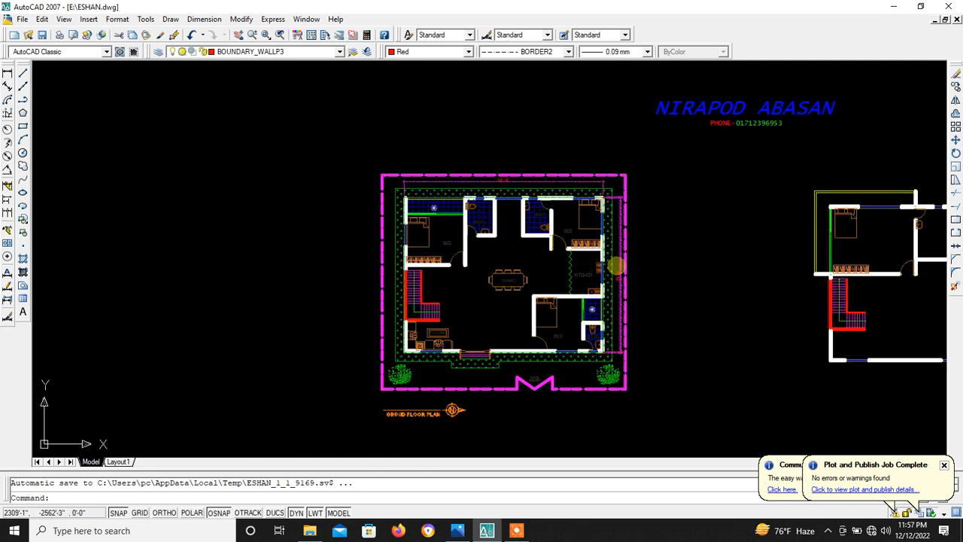
pyautogui.scroll(4, 617, 274)
pyautogui.scroll(-2, 620, 280)
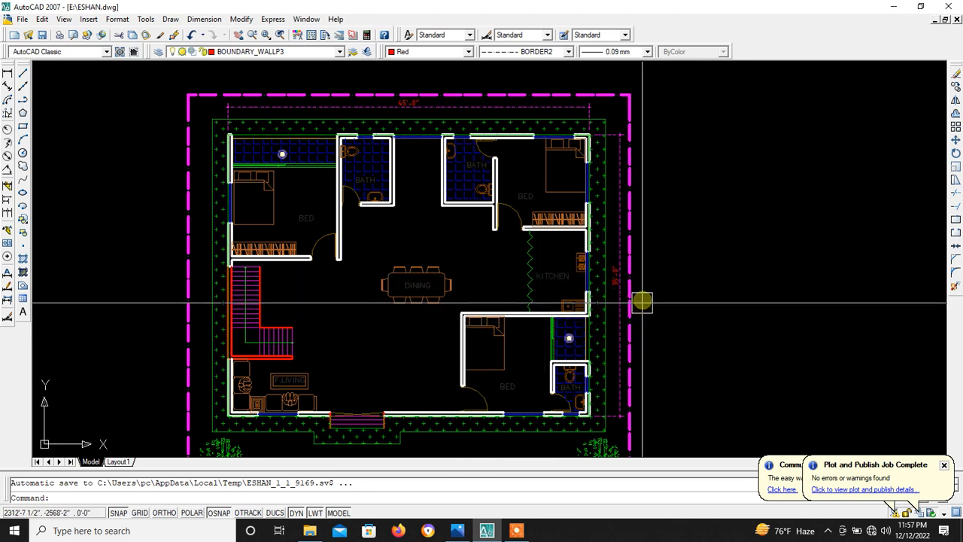
pyautogui.scroll(-2, 642, 305)
pyautogui.scroll(5, 458, 386)
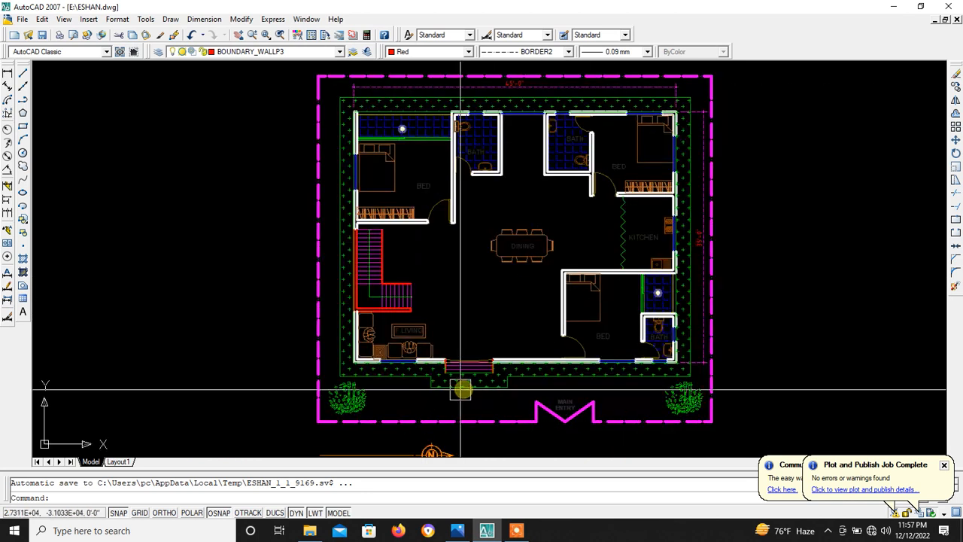
pyautogui.scroll(-2, 458, 382)
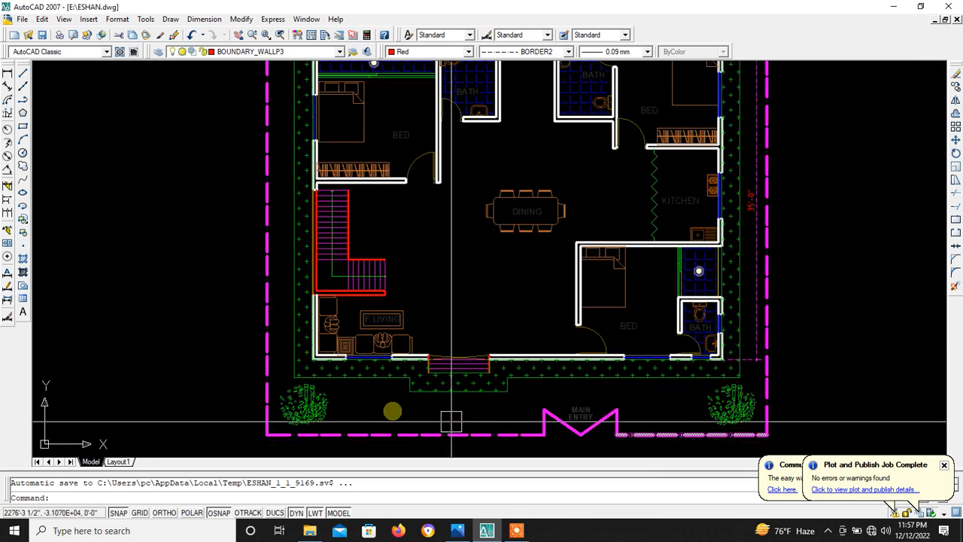
pyautogui.scroll(-2, 393, 410)
pyautogui.scroll(3, 412, 419)
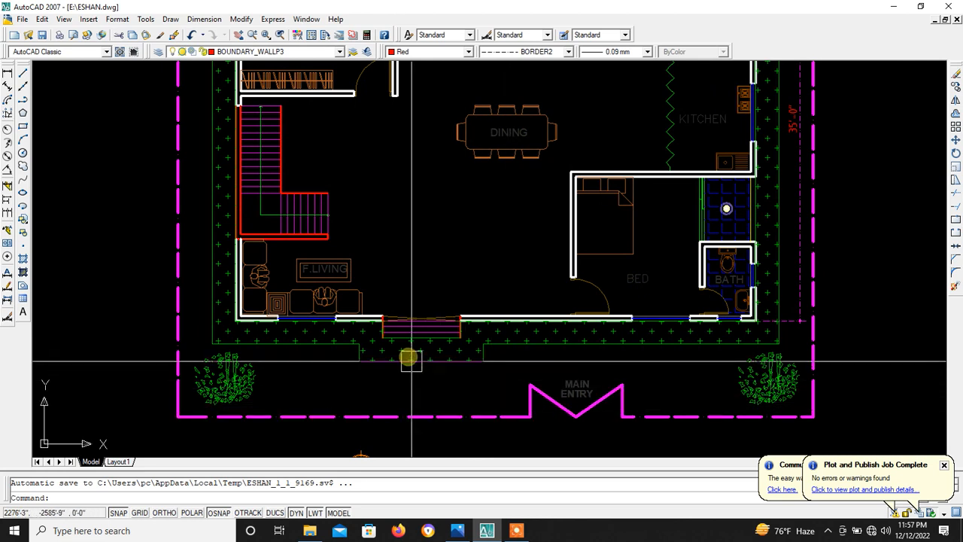
pyautogui.scroll(1, 400, 329)
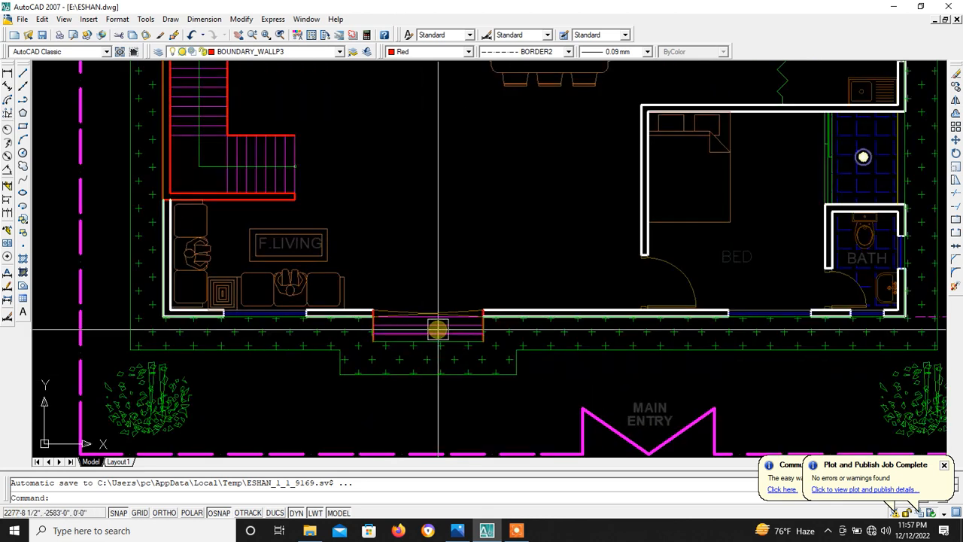
pyautogui.scroll(-2, 416, 386)
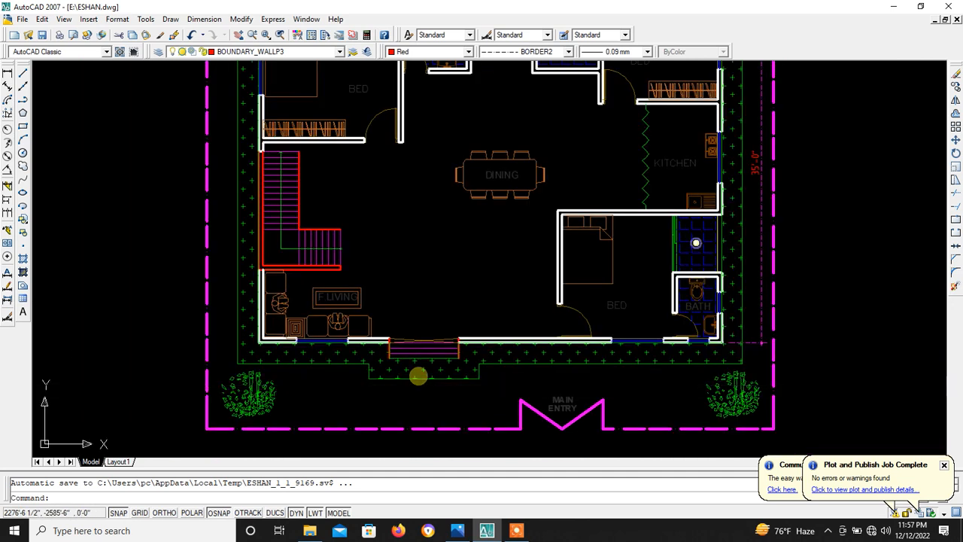
pyautogui.scroll(-2, 451, 366)
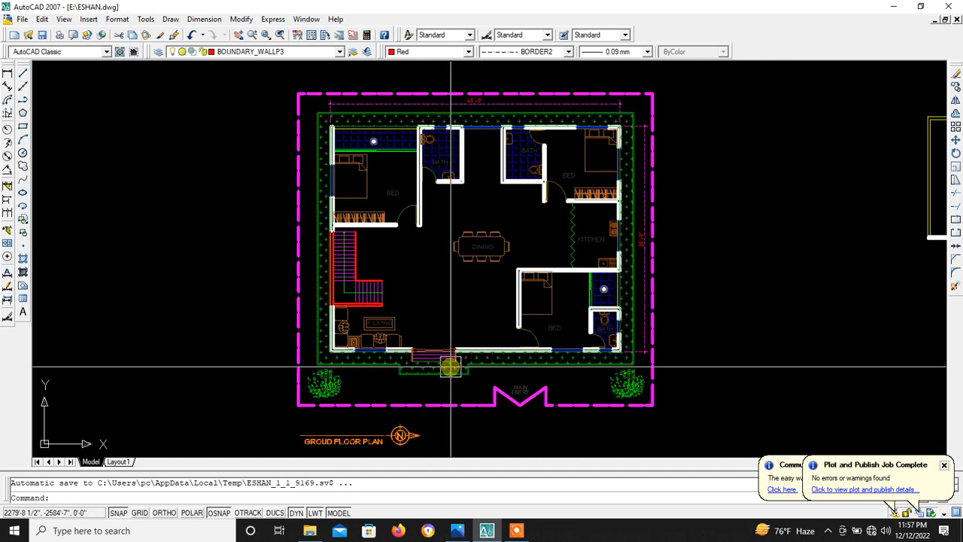
# Inspect the family living area, the dining space and the staircase on the ground floor plan.
pyautogui.scroll(3, 435, 369)
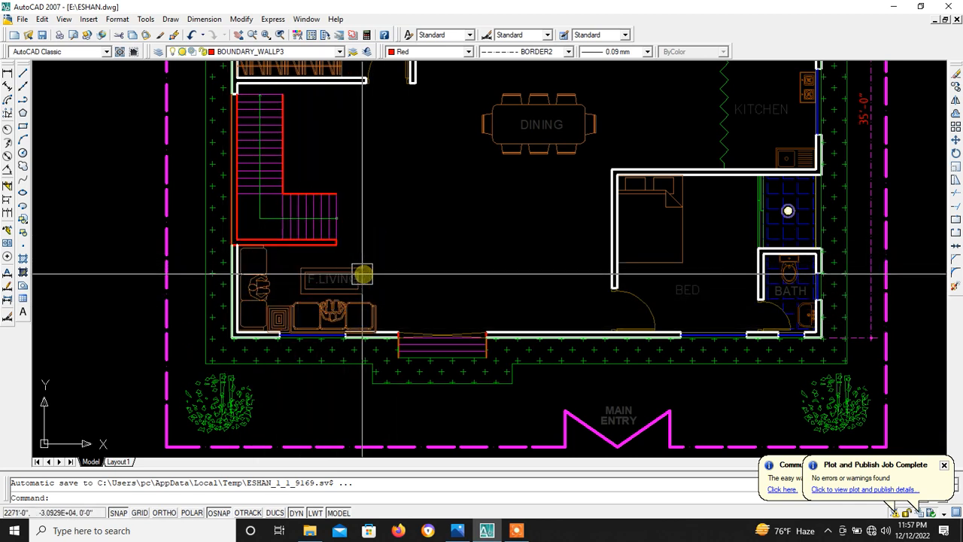
pyautogui.scroll(-2, 325, 322)
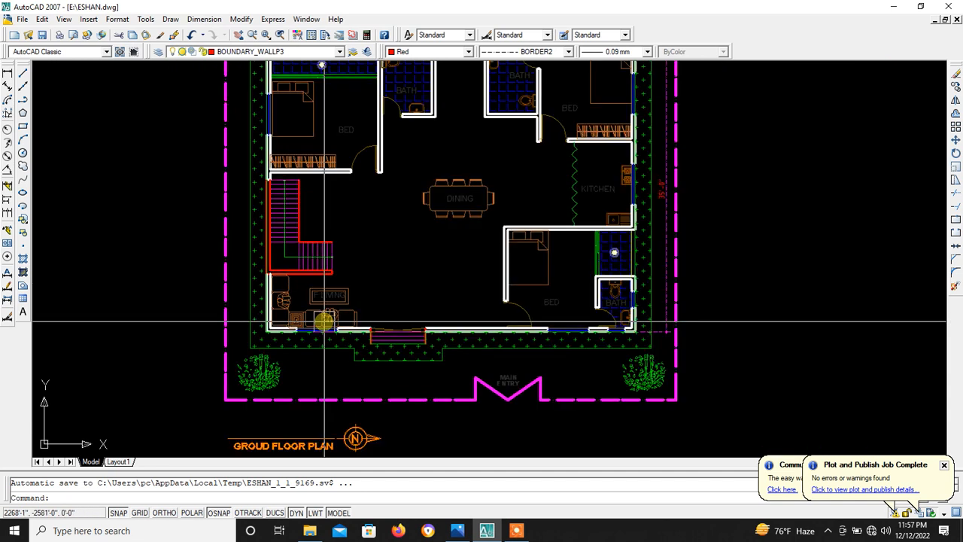
pyautogui.scroll(2, 366, 286)
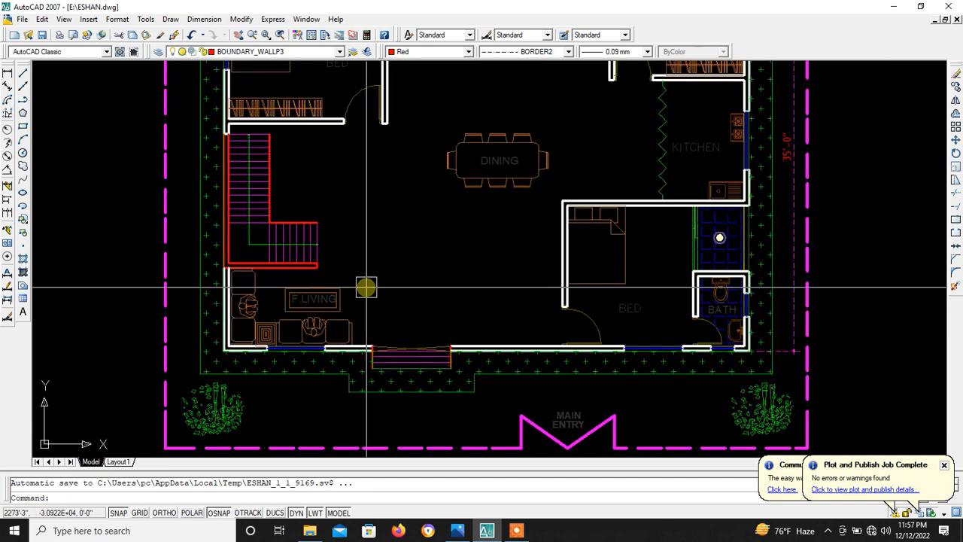
pyautogui.scroll(-2, 354, 309)
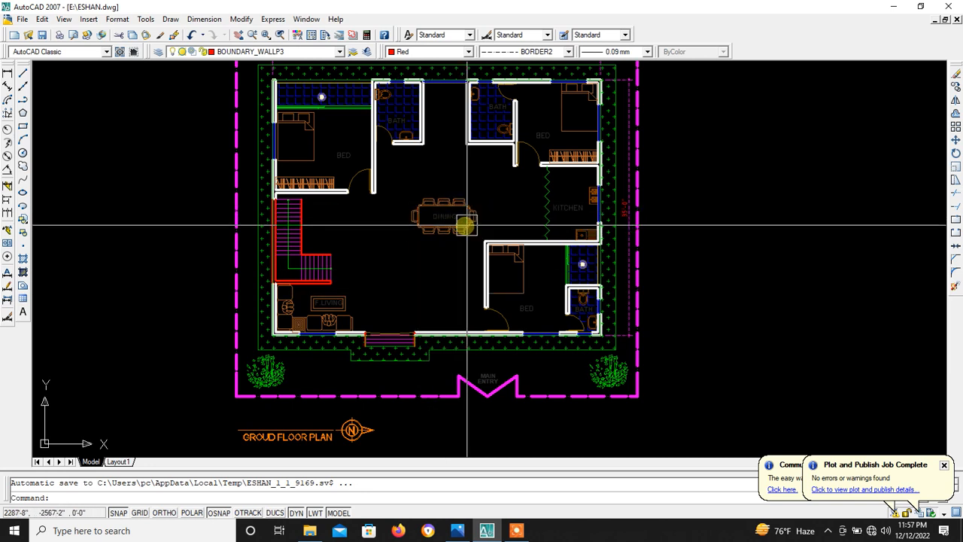
pyautogui.scroll(2, 446, 230)
pyautogui.scroll(1, 447, 230)
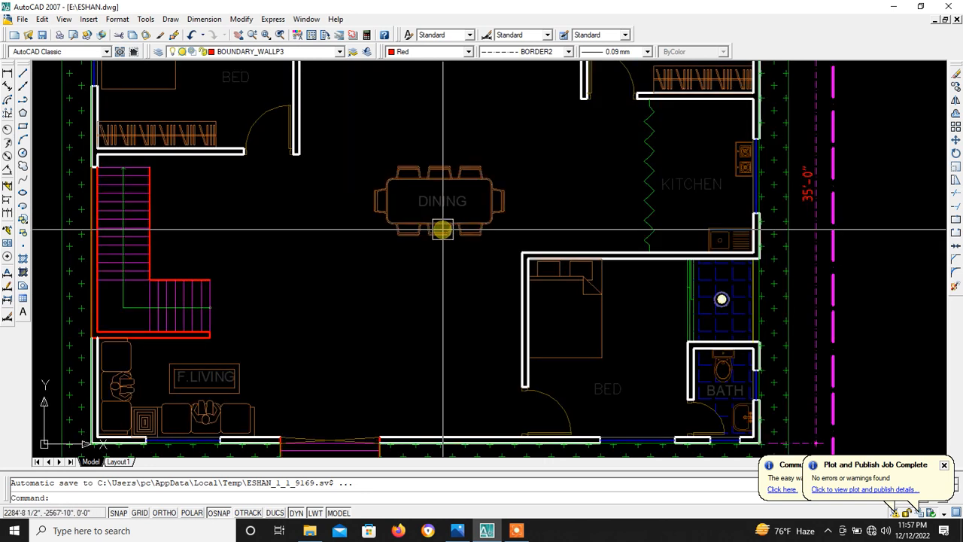
pyautogui.scroll(-2, 443, 230)
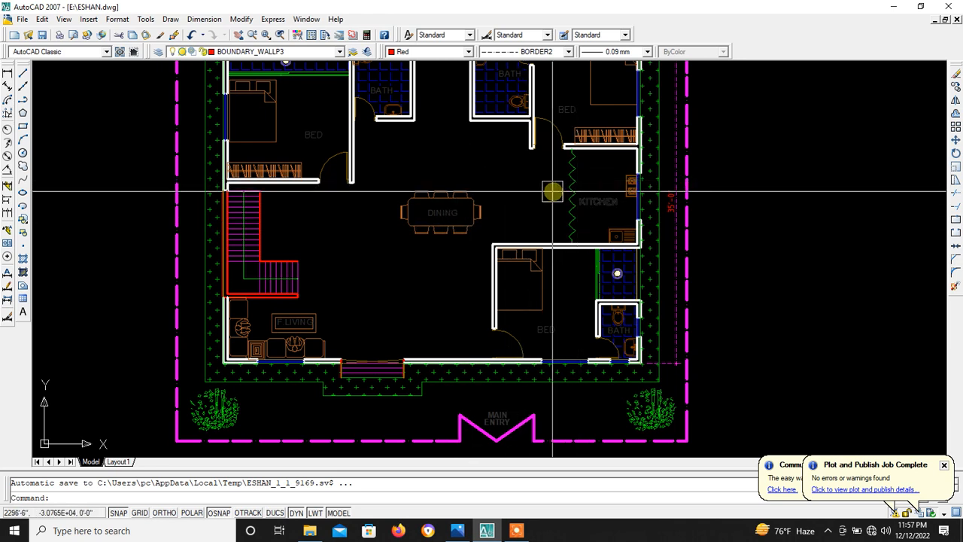
pyautogui.scroll(-2, 446, 247)
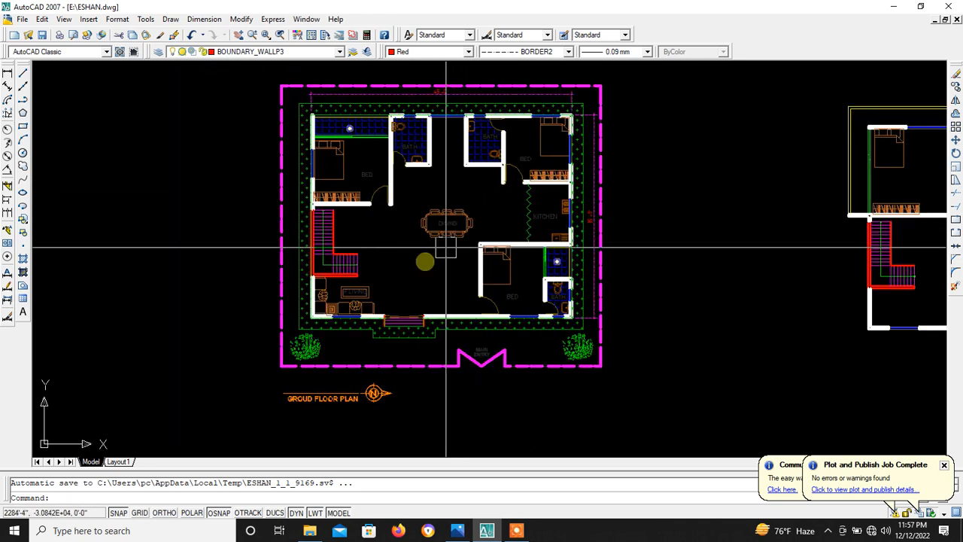
pyautogui.scroll(3, 308, 263)
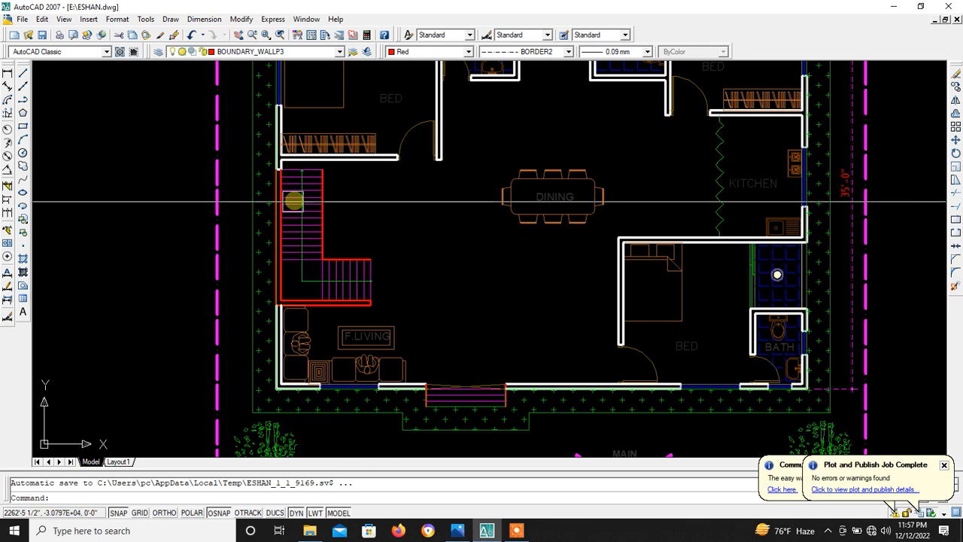
pyautogui.scroll(-2, 330, 248)
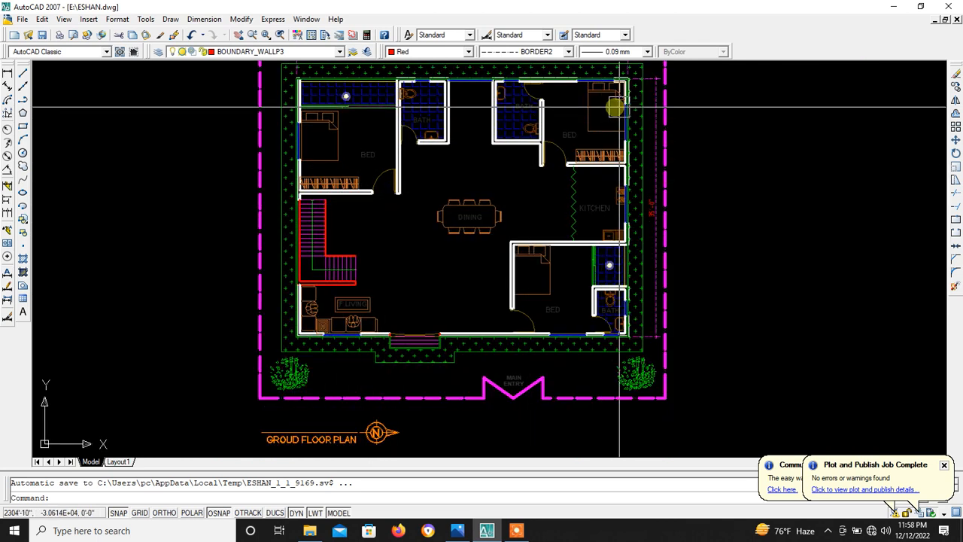
# Inspect the bedroom above the kitchen together with its attached bath, door openings and wardrobe.
pyautogui.scroll(3, 541, 162)
pyautogui.scroll(-3, 482, 204)
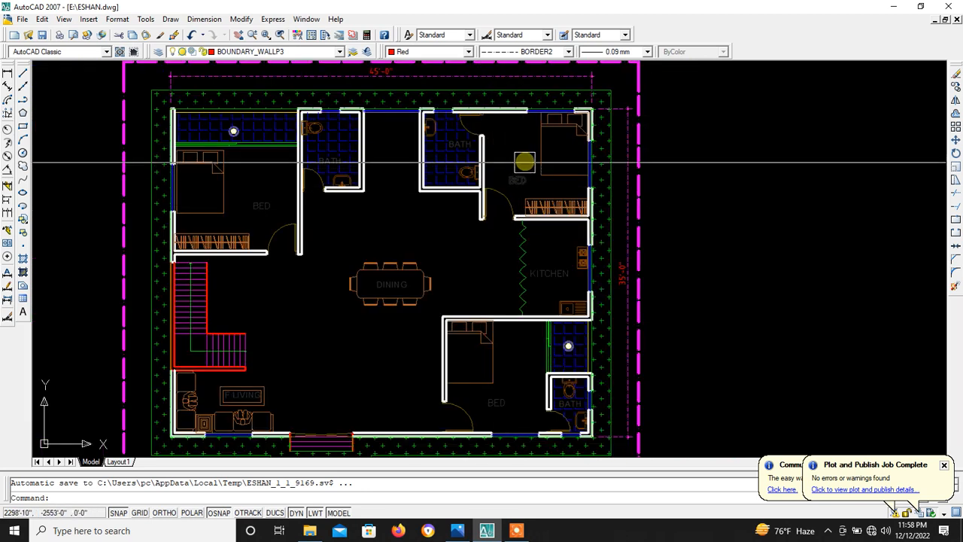
pyautogui.scroll(3, 547, 143)
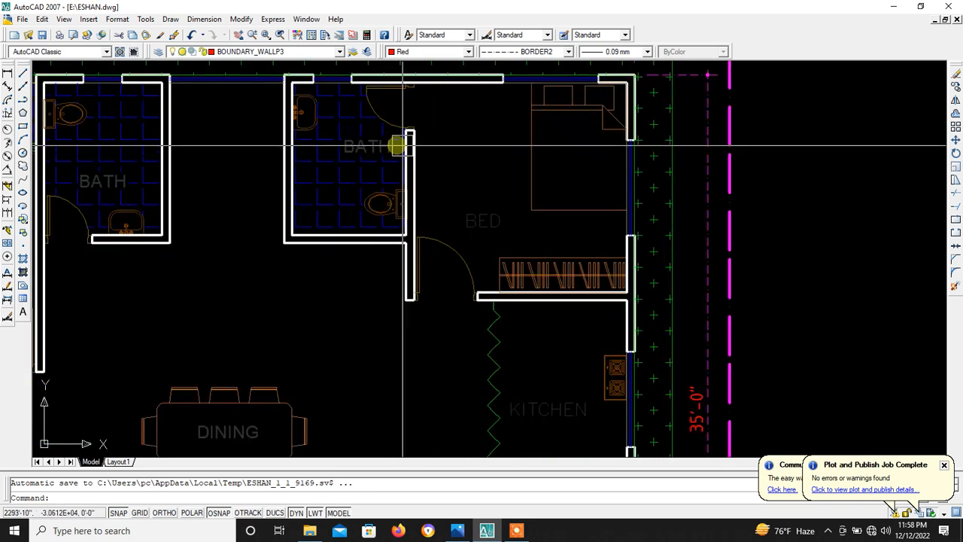
pyautogui.scroll(-4, 363, 146)
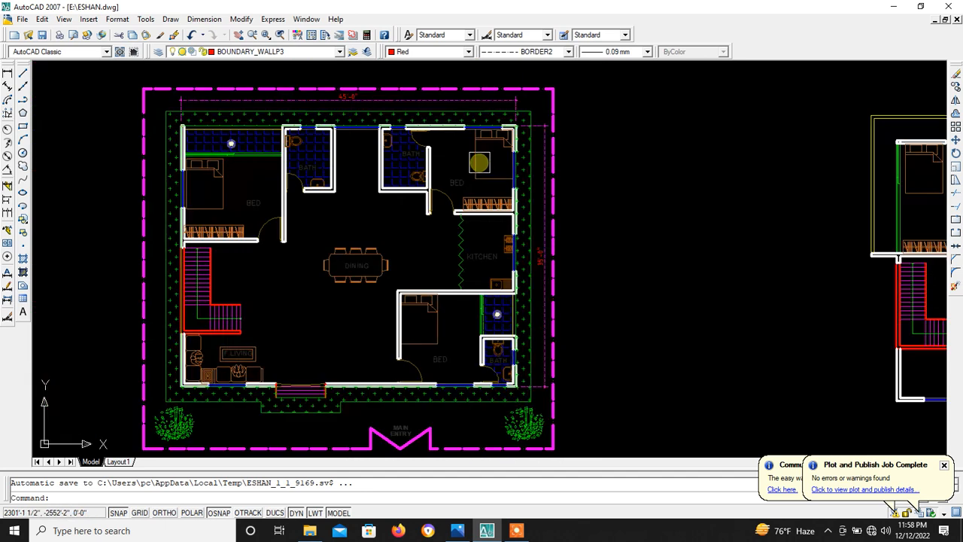
pyautogui.scroll(3, 489, 161)
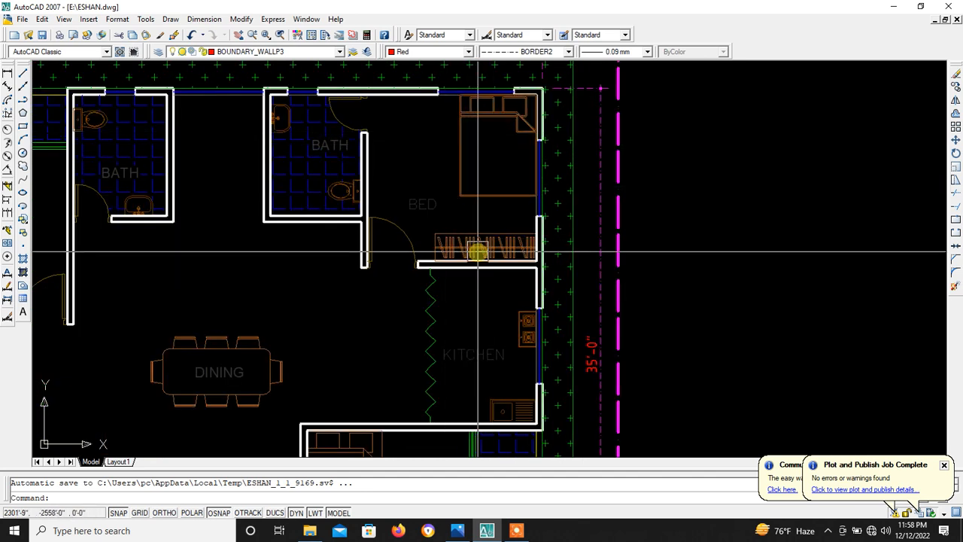
pyautogui.scroll(-3, 509, 240)
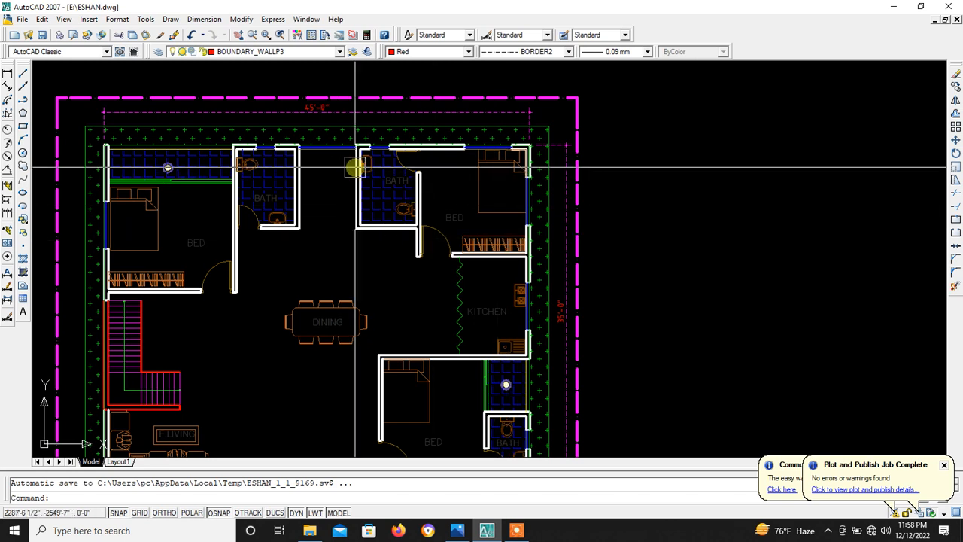
pyautogui.scroll(4, 354, 161)
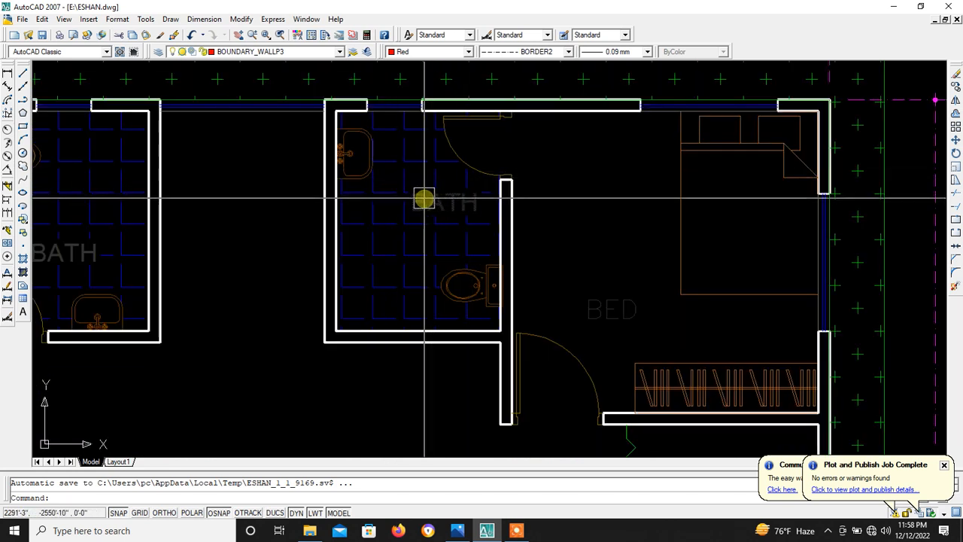
pyautogui.scroll(-4, 536, 194)
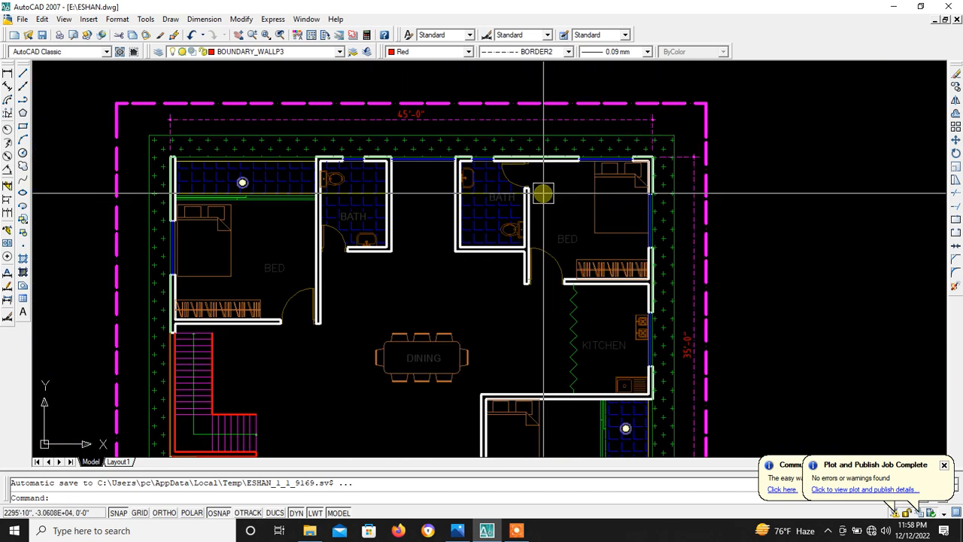
pyautogui.scroll(-2, 543, 194)
pyautogui.scroll(5, 474, 210)
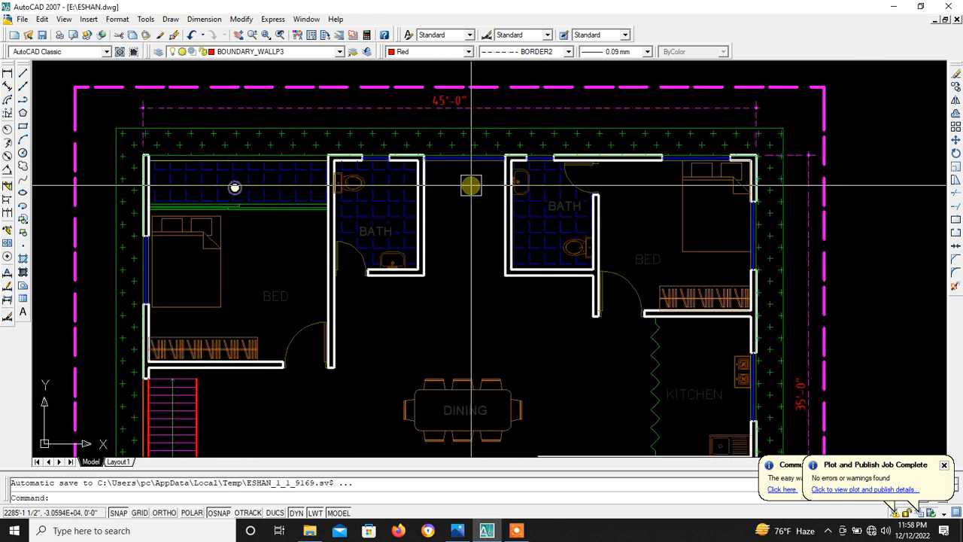
# Inspect the bedroom above the staircase, its tiled veranda and the neighbouring bath's fixtures.
pyautogui.scroll(-4, 444, 159)
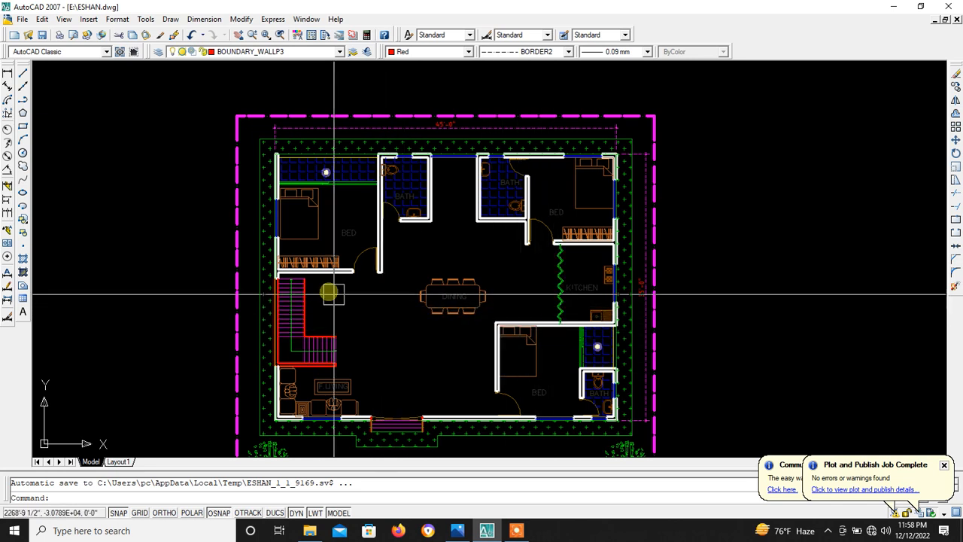
pyautogui.scroll(2, 330, 278)
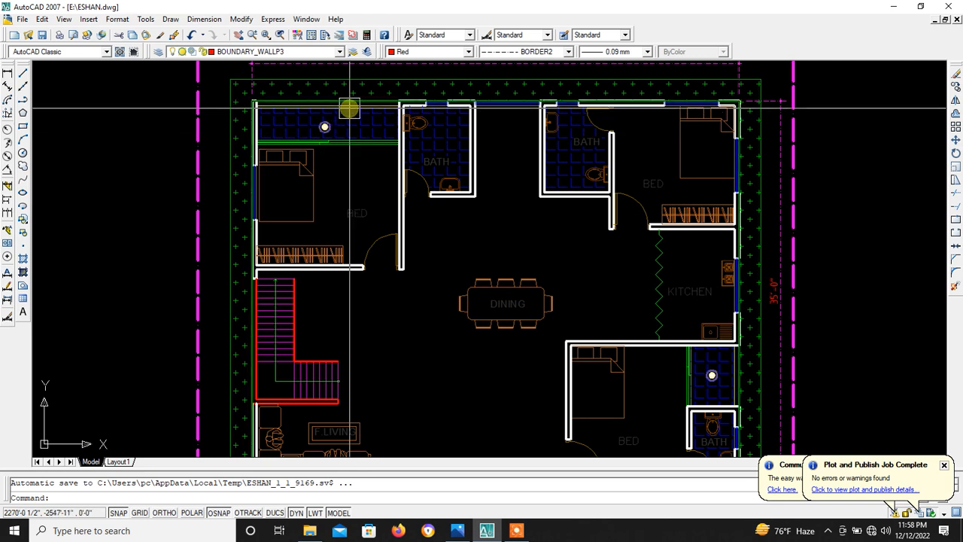
pyautogui.scroll(3, 338, 122)
pyautogui.scroll(-3, 316, 134)
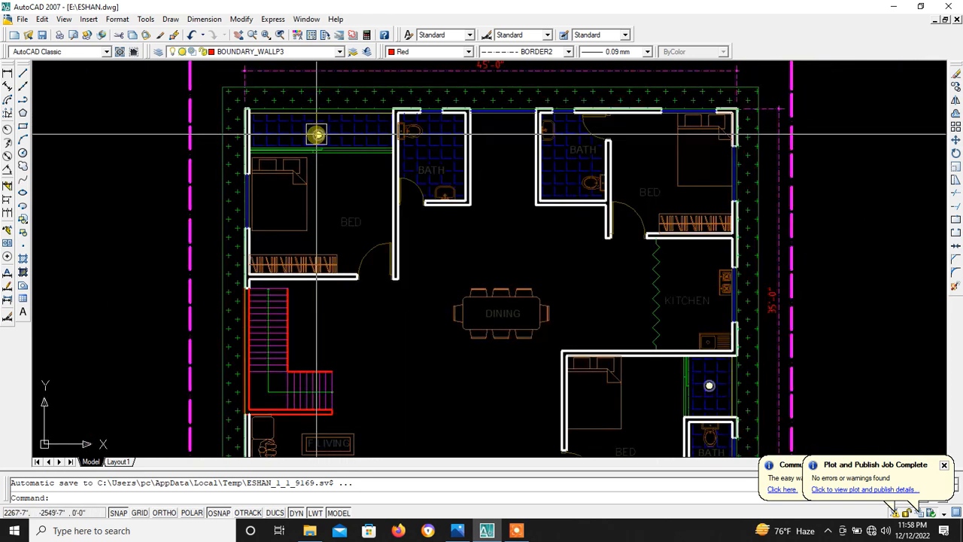
pyautogui.scroll(3, 305, 240)
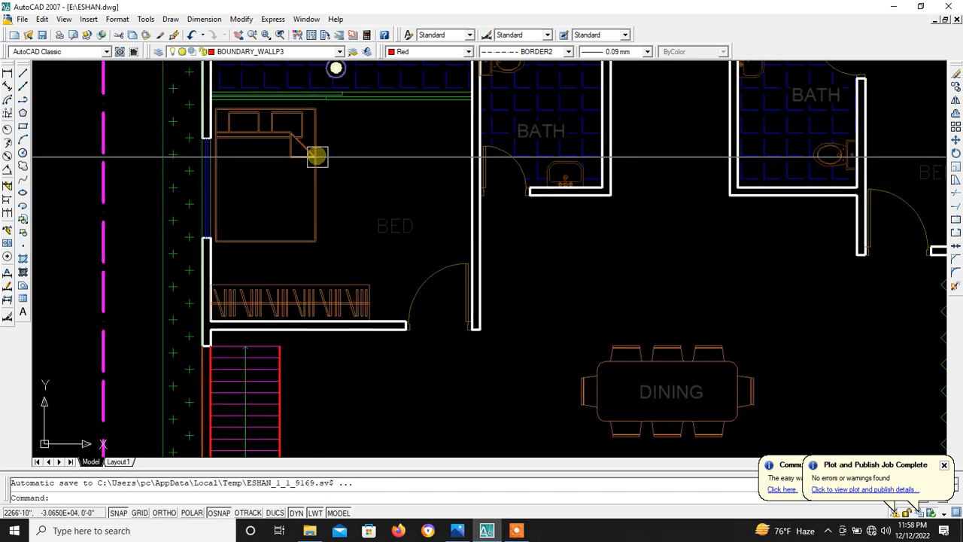
pyautogui.scroll(-4, 299, 263)
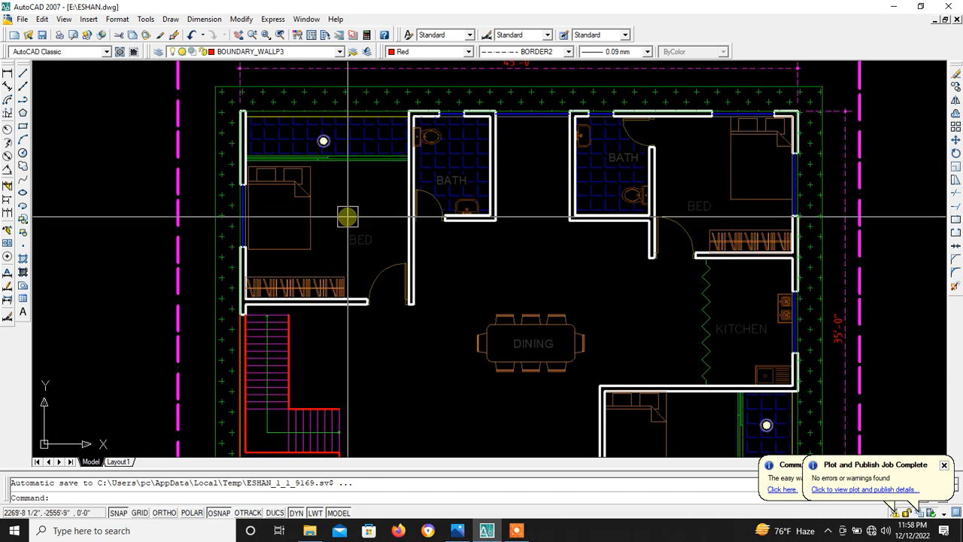
pyautogui.scroll(-2, 346, 216)
pyautogui.scroll(6, 360, 213)
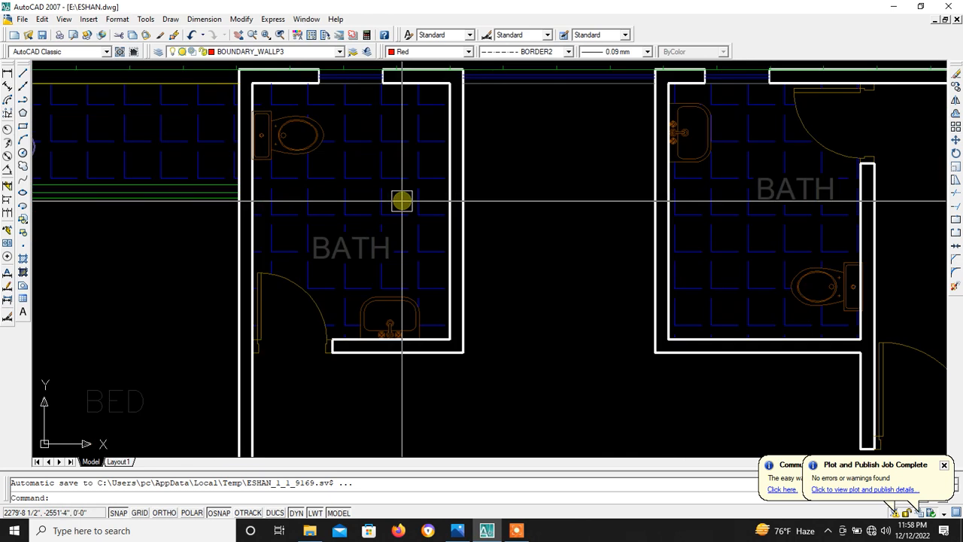
pyautogui.scroll(-3, 386, 241)
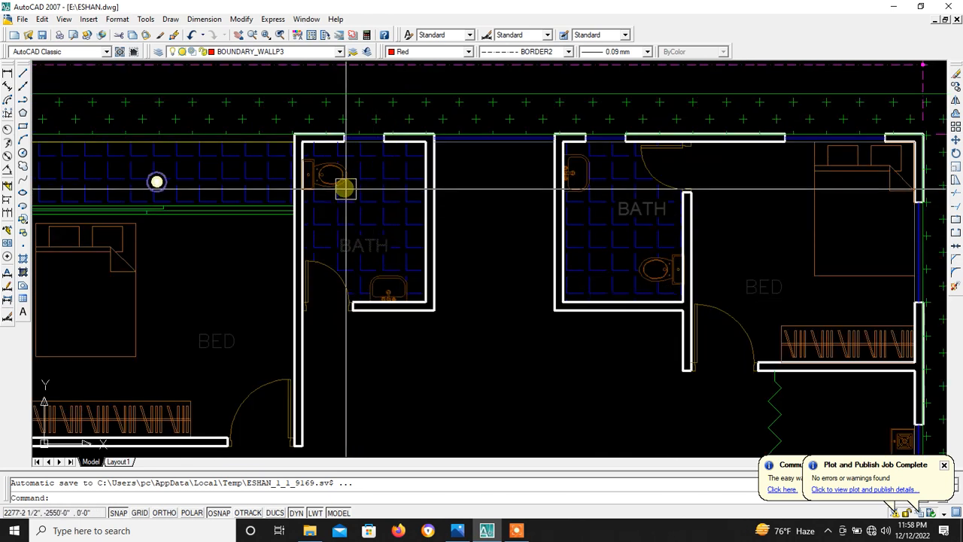
# Inspect the bedroom below the kitchen on the ground floor plan, with its attached bath, tiled veranda and door openings.
pyautogui.scroll(-5, 354, 196)
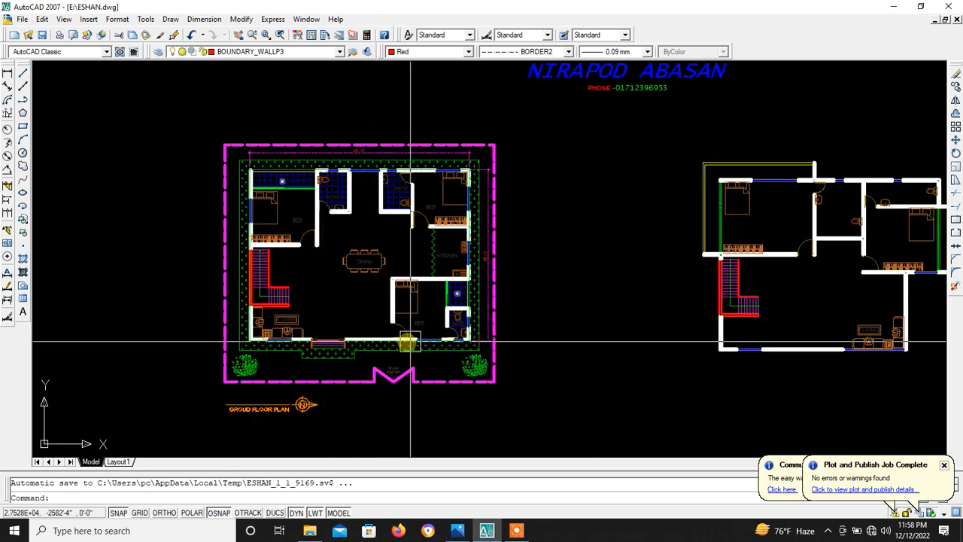
pyautogui.scroll(5, 388, 335)
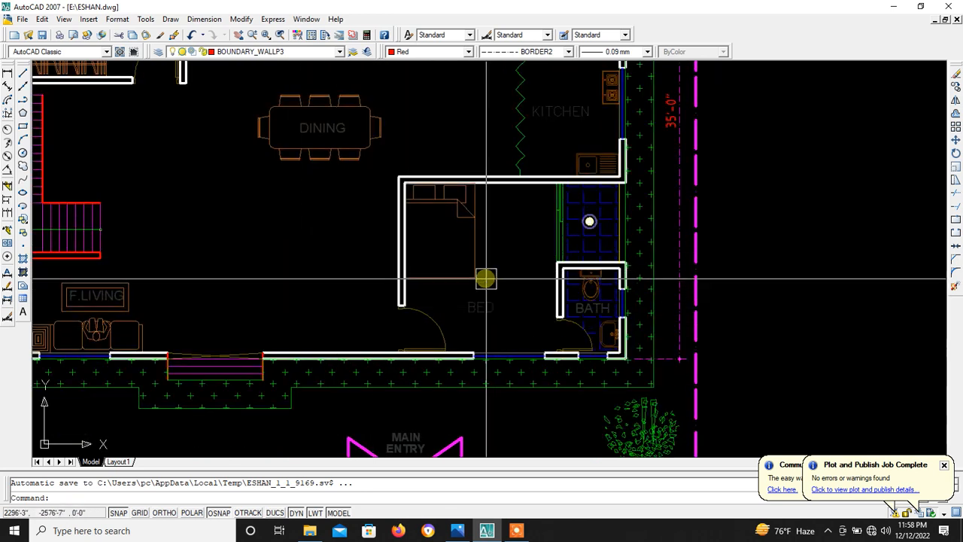
pyautogui.scroll(-3, 490, 283)
pyautogui.scroll(2, 469, 304)
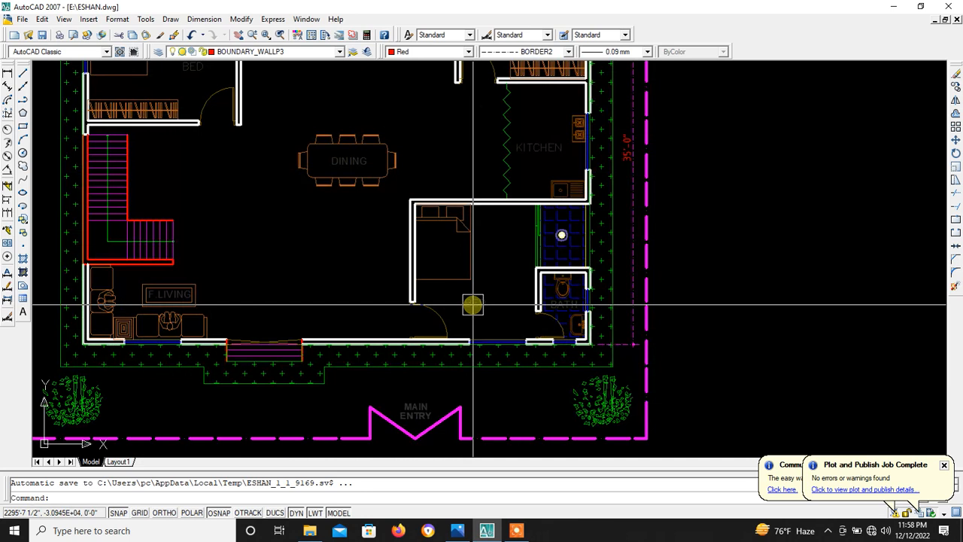
pyautogui.scroll(3, 470, 300)
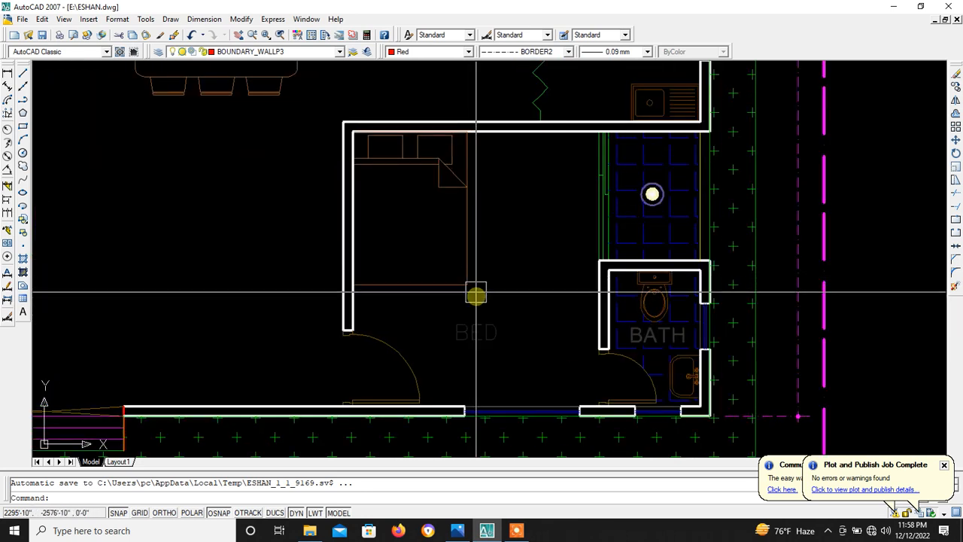
pyautogui.scroll(-2, 475, 299)
pyautogui.scroll(-2, 476, 298)
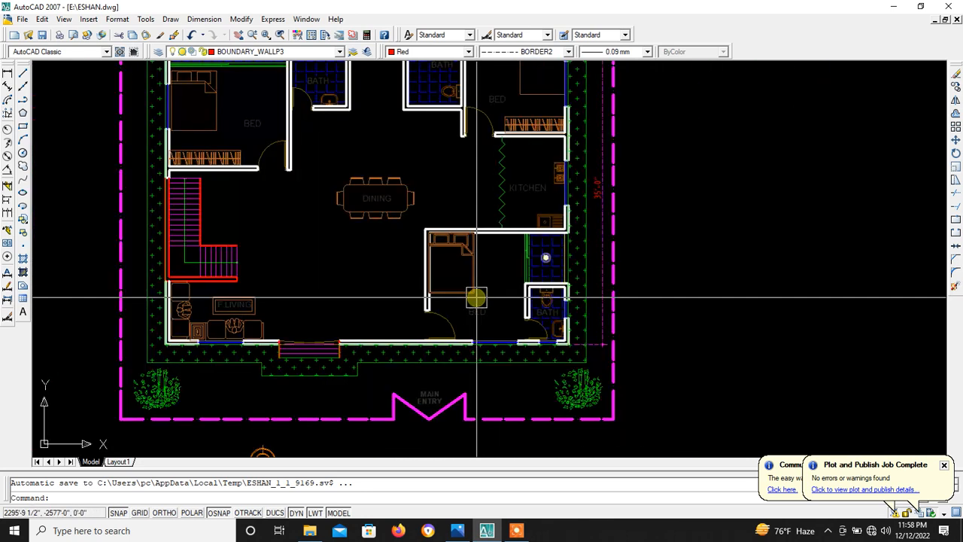
pyautogui.scroll(2, 477, 298)
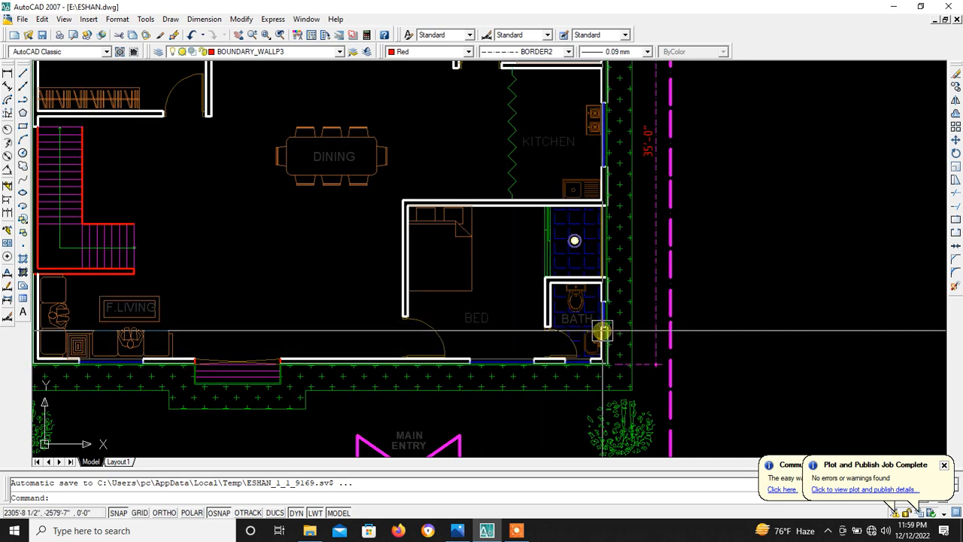
pyautogui.scroll(2, 556, 252)
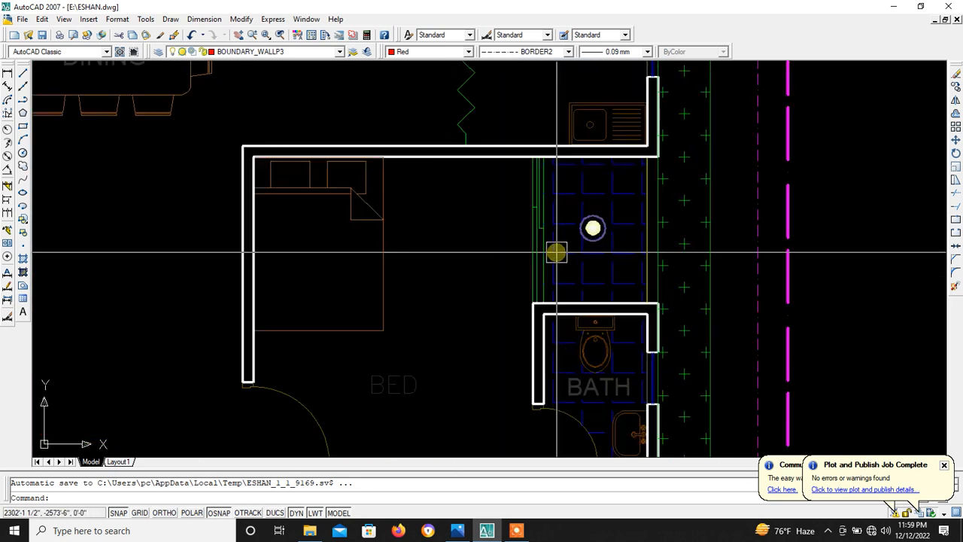
pyautogui.scroll(-2, 556, 253)
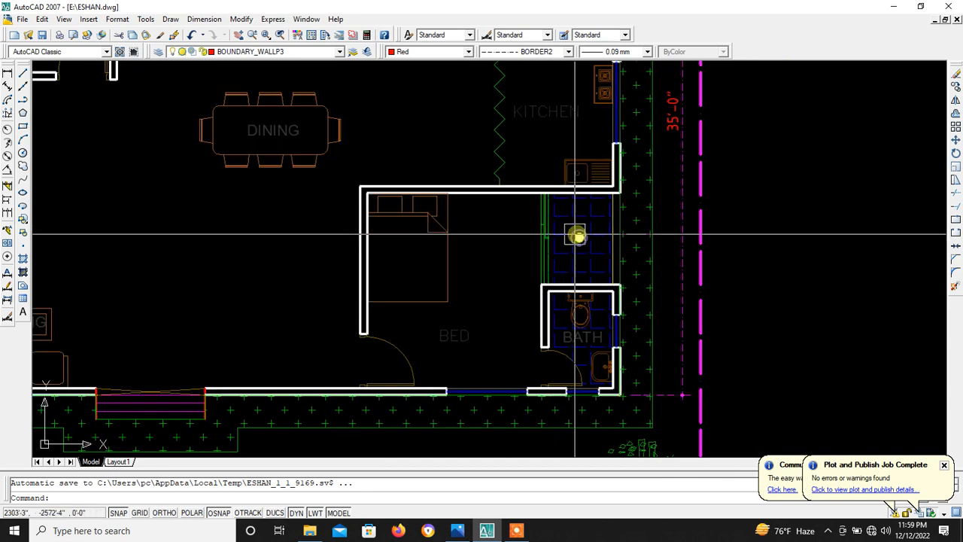
pyautogui.scroll(-2, 580, 244)
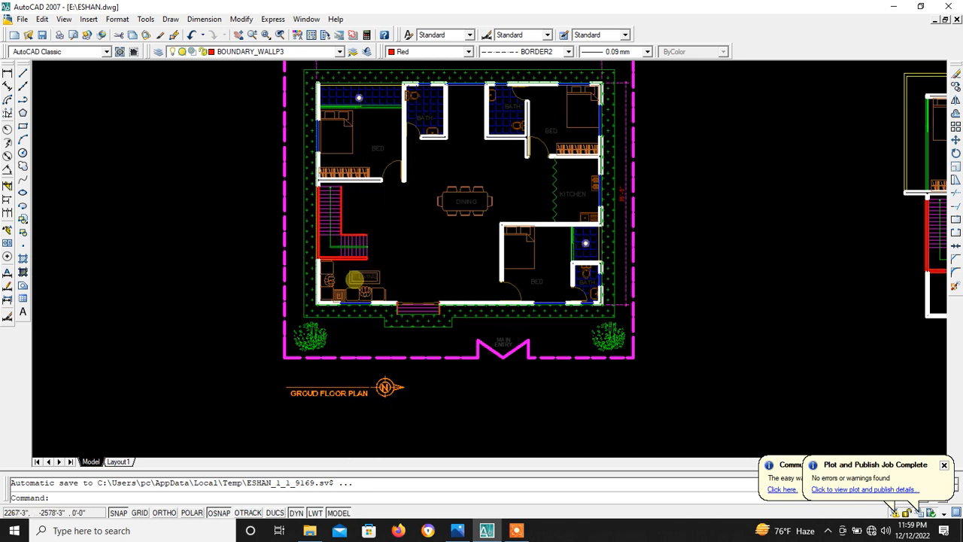
# Examine the second plan beside the ground floor plan, including its overall layout, staircase and family living area.
pyautogui.scroll(-3, 378, 267)
pyautogui.scroll(4, 630, 237)
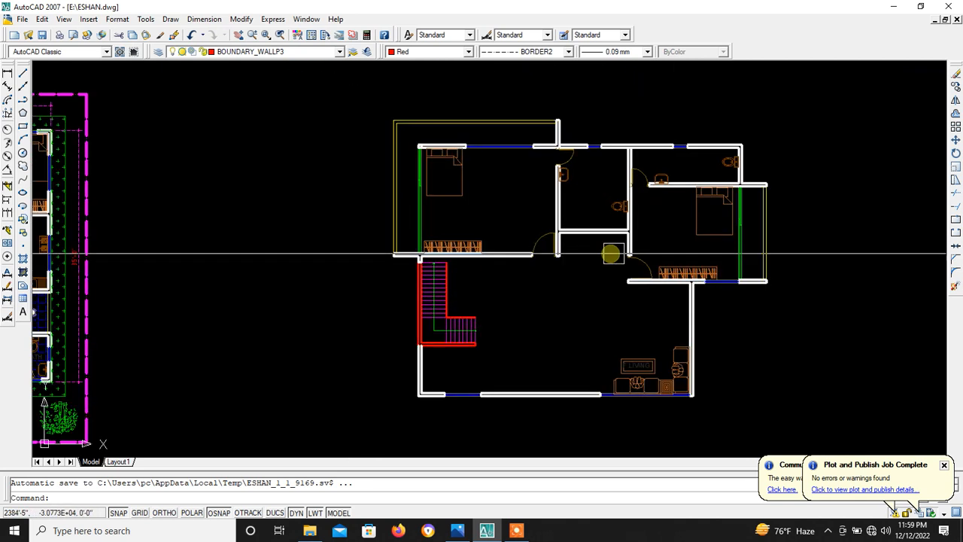
pyautogui.scroll(-2, 381, 275)
pyautogui.scroll(2, 420, 264)
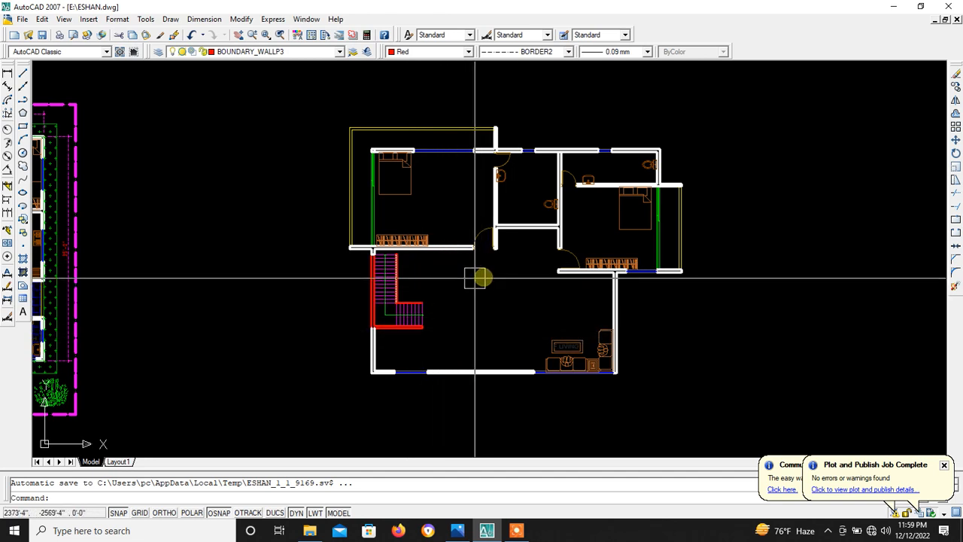
pyautogui.scroll(3, 585, 354)
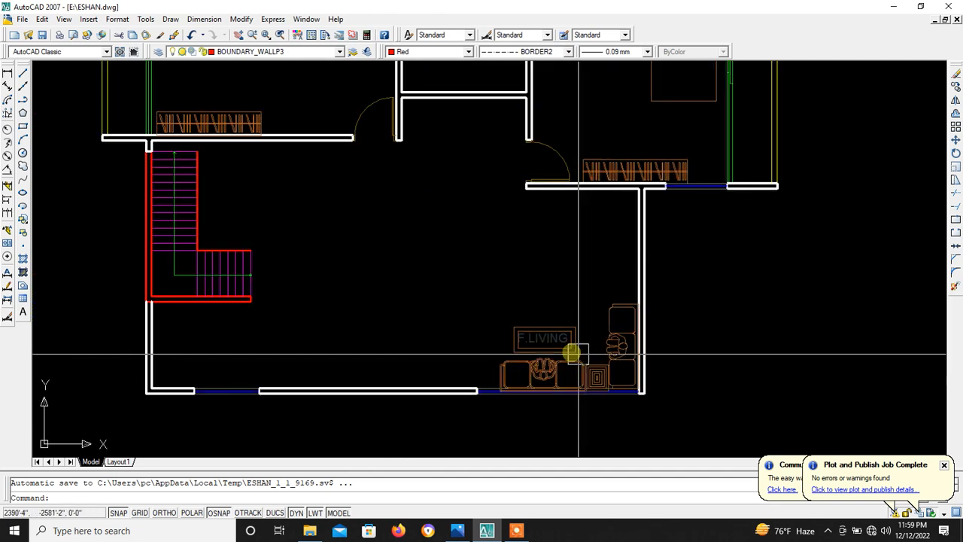
pyautogui.scroll(-2, 571, 340)
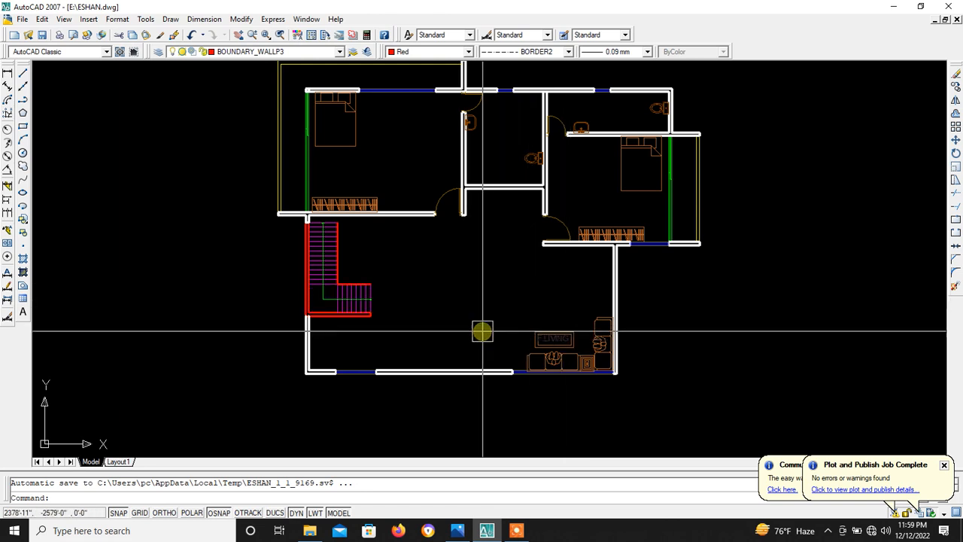
pyautogui.scroll(-2, 510, 339)
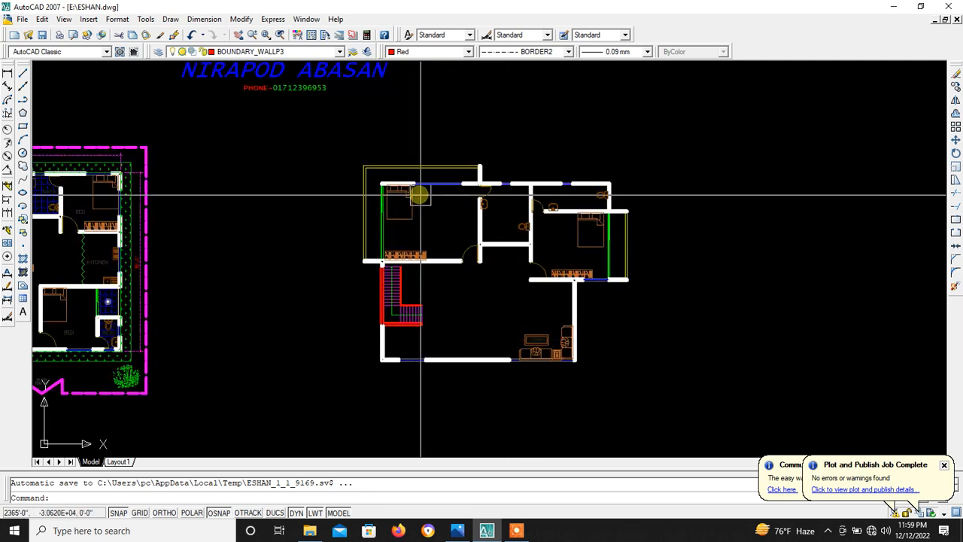
# Inspect the bedroom above the staircase on the second plan, its wraparound veranda, wardrobe and adjoining bath.
pyautogui.scroll(4, 430, 203)
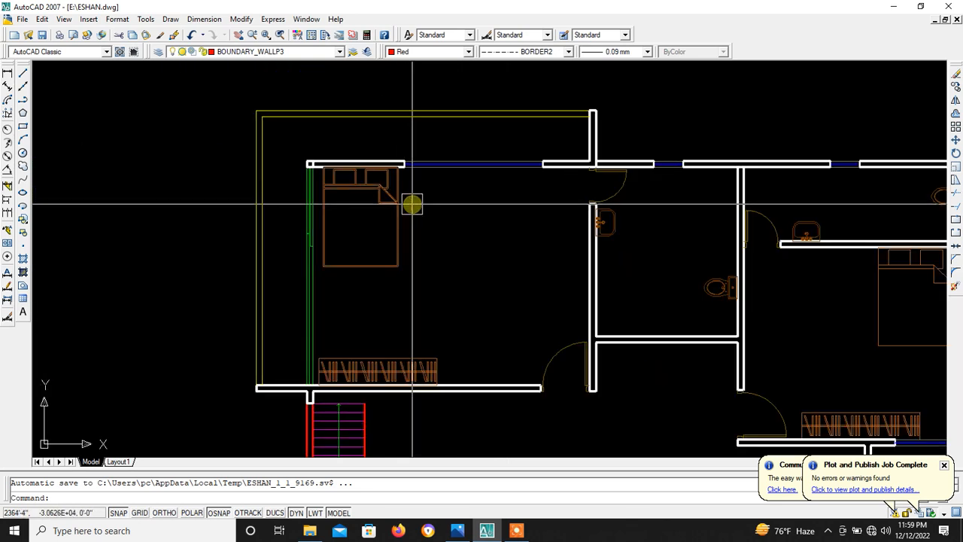
pyautogui.scroll(-2, 412, 203)
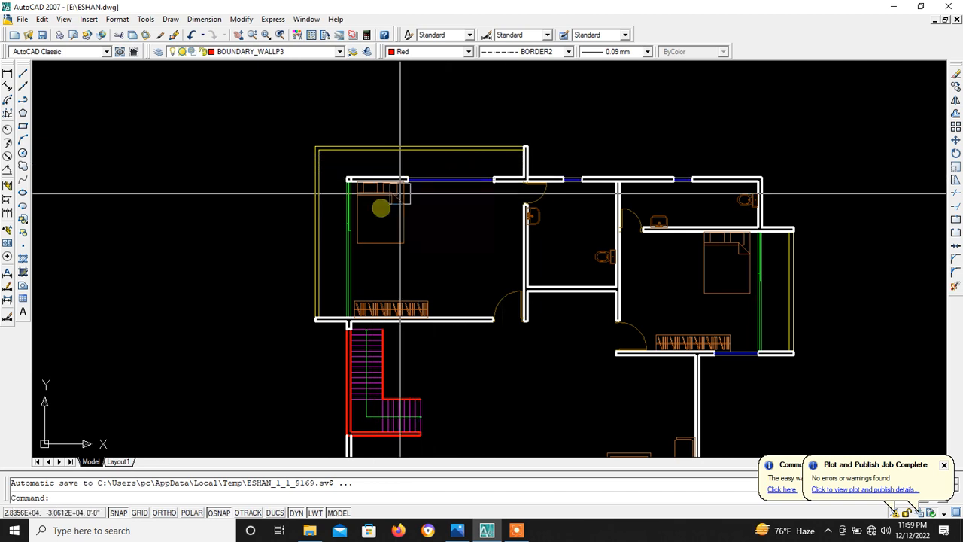
pyautogui.scroll(2, 357, 277)
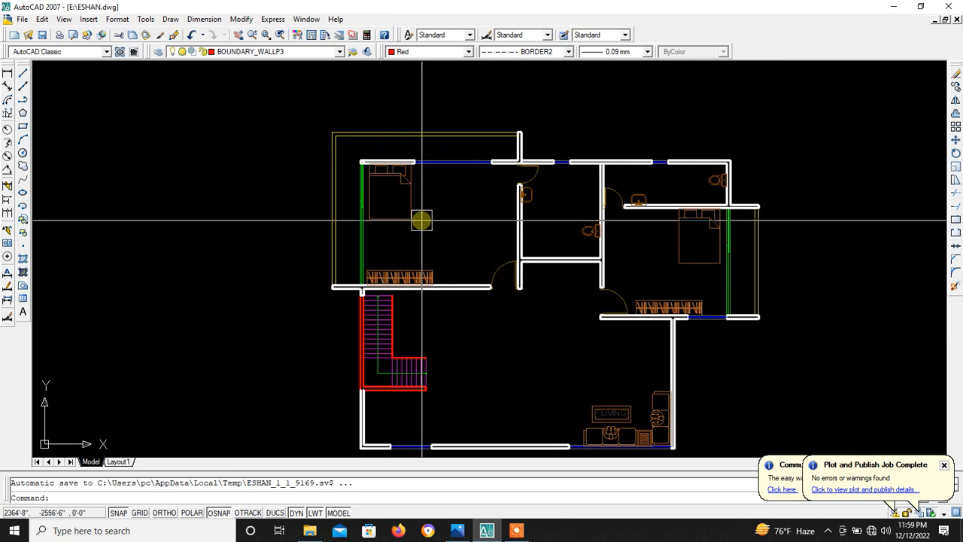
pyautogui.scroll(3, 579, 218)
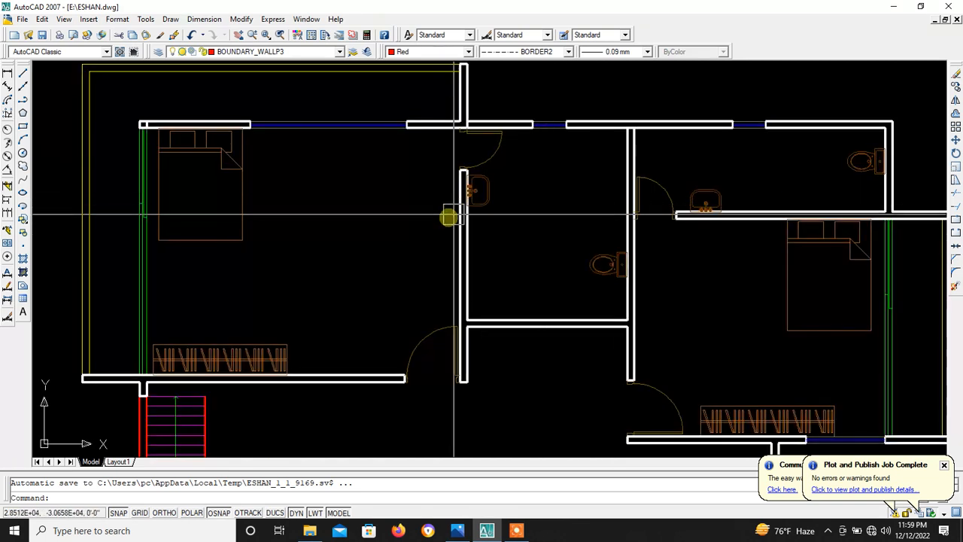
pyautogui.scroll(-2, 444, 225)
pyautogui.scroll(2, 514, 218)
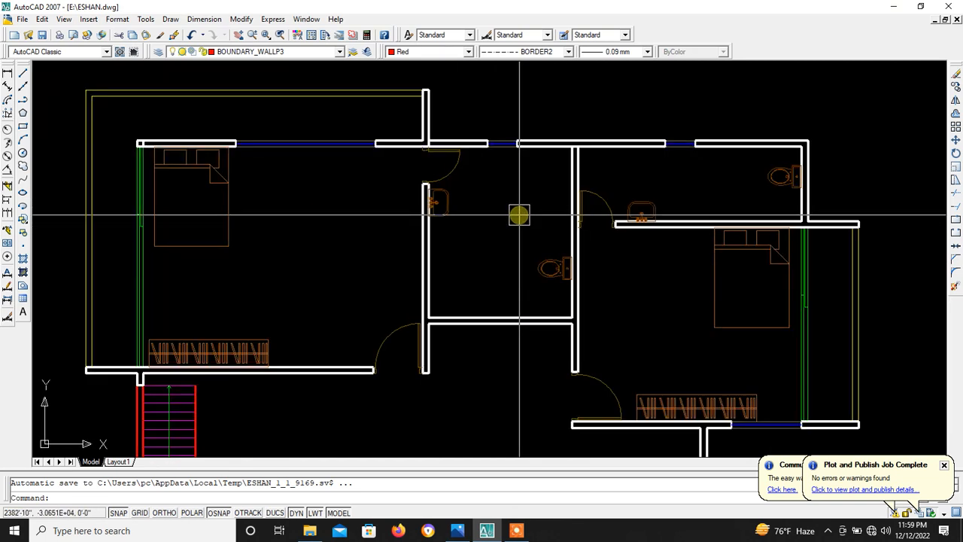
pyautogui.scroll(-2, 455, 196)
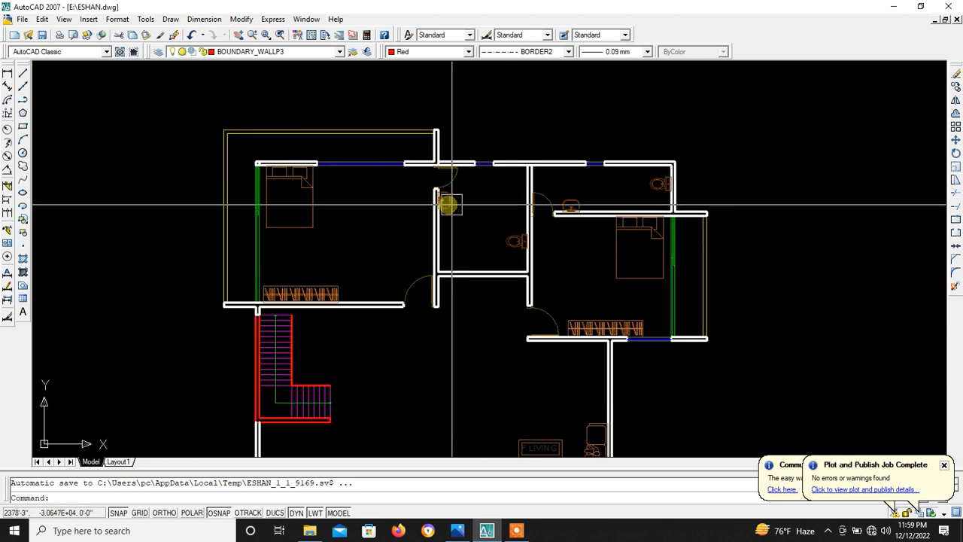
pyautogui.scroll(-2, 457, 205)
pyautogui.scroll(2, 491, 232)
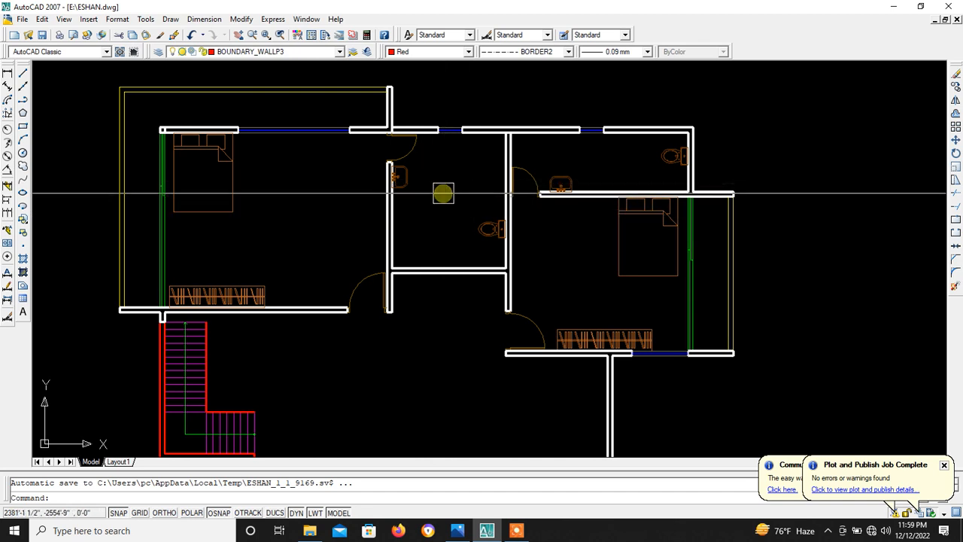
pyautogui.scroll(1, 443, 194)
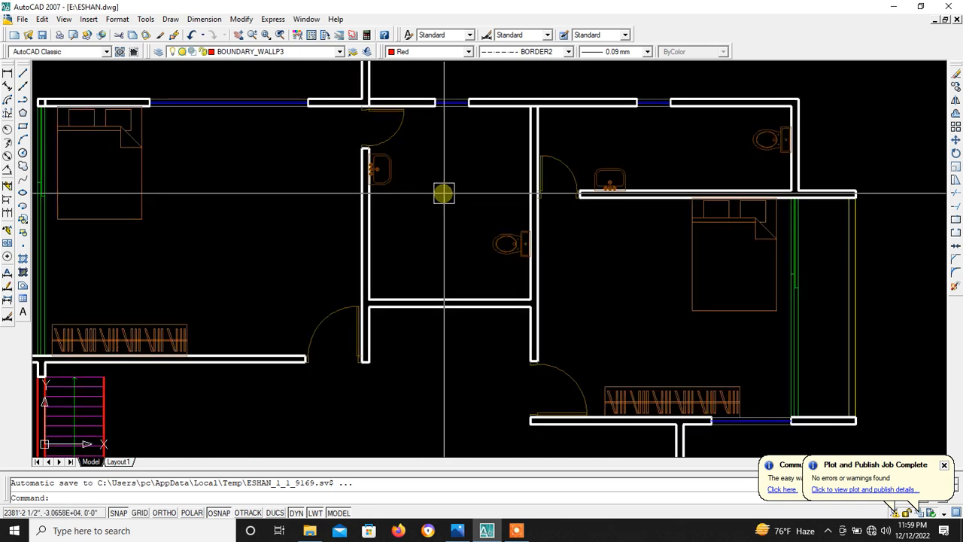
pyautogui.scroll(-3, 443, 193)
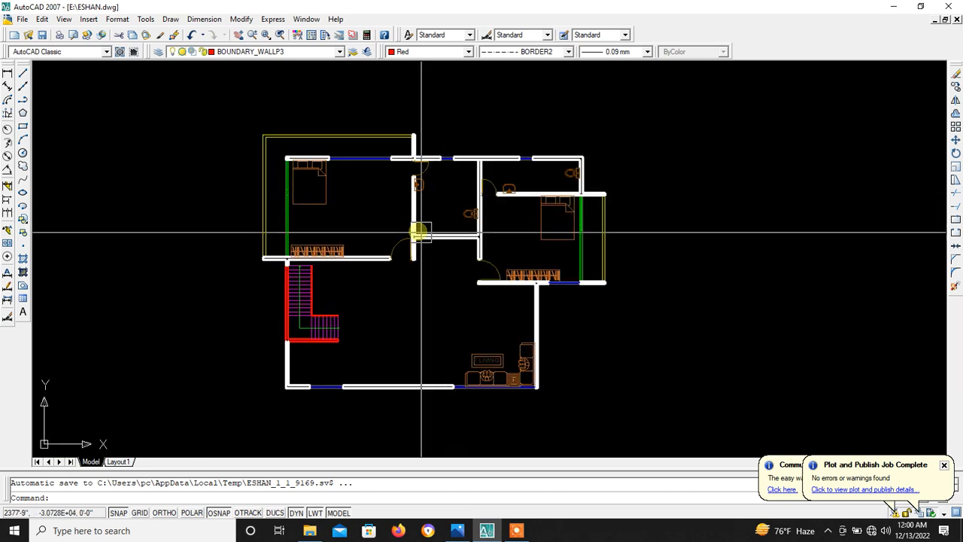
# Inspect the second plan's other bedroom with its bath and veranda, and compare the plan with the ground floor layout.
pyautogui.scroll(2, 553, 236)
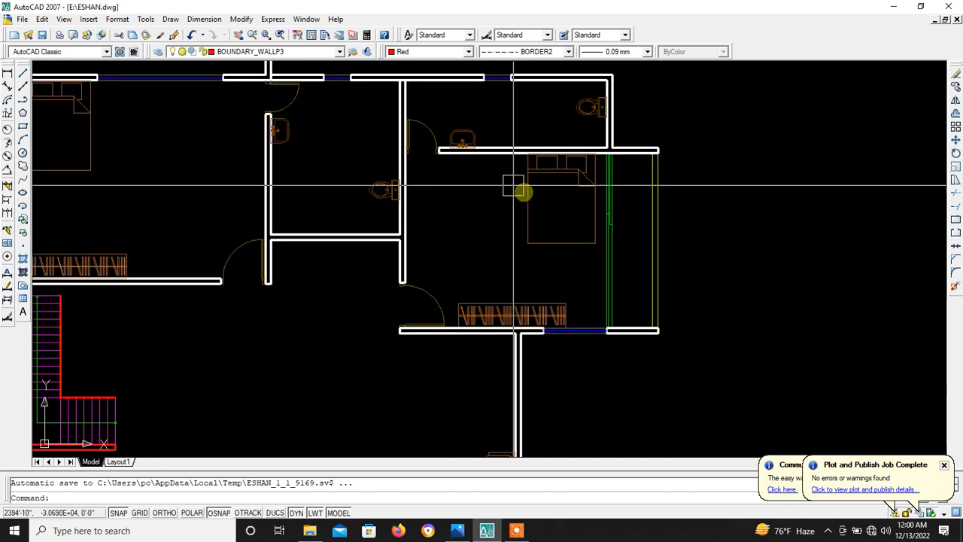
pyautogui.scroll(-2, 485, 228)
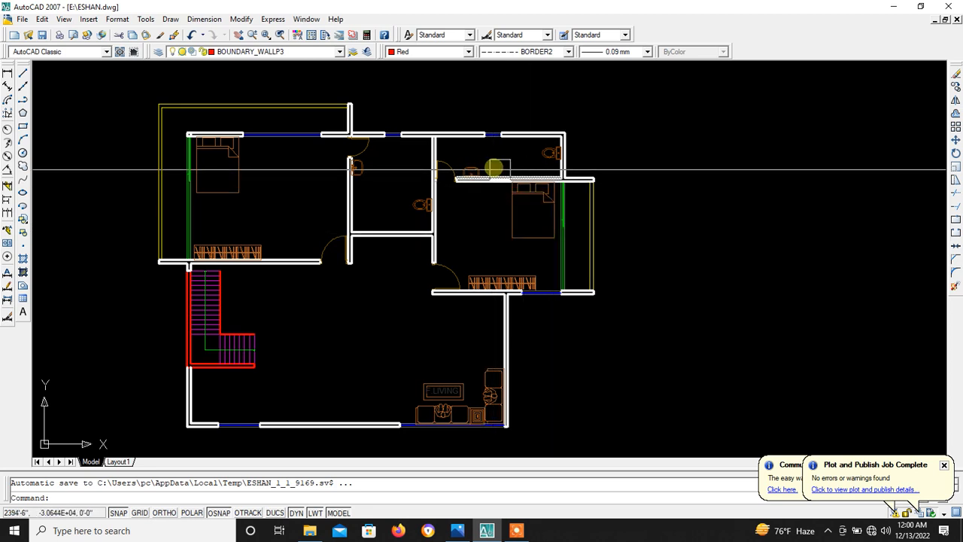
pyautogui.scroll(-2, 570, 235)
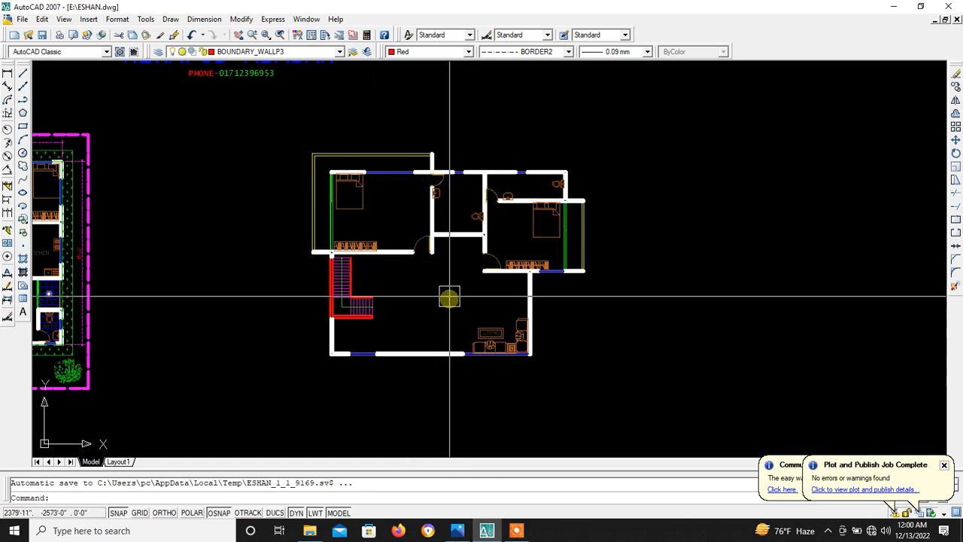
pyautogui.scroll(3, 407, 279)
pyautogui.scroll(-6, 435, 265)
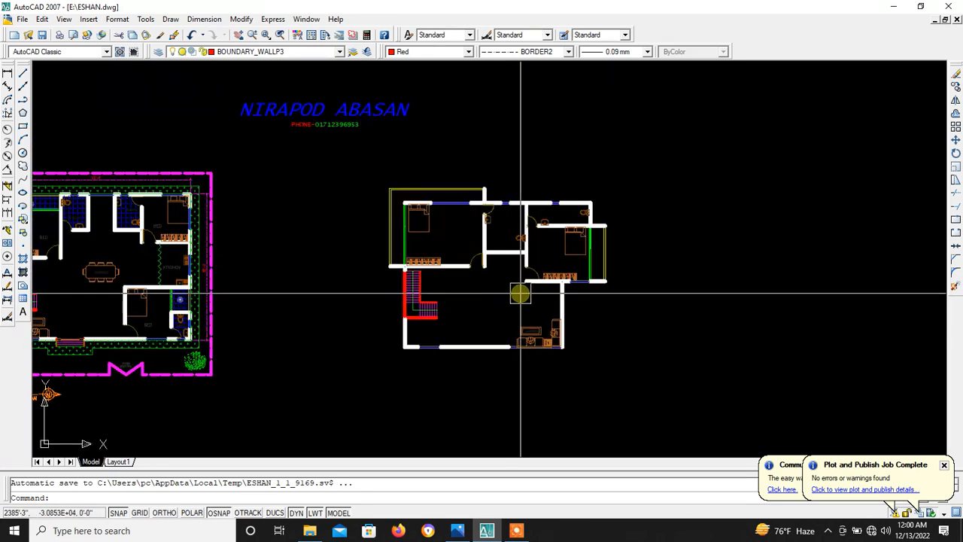
pyautogui.scroll(8, 279, 248)
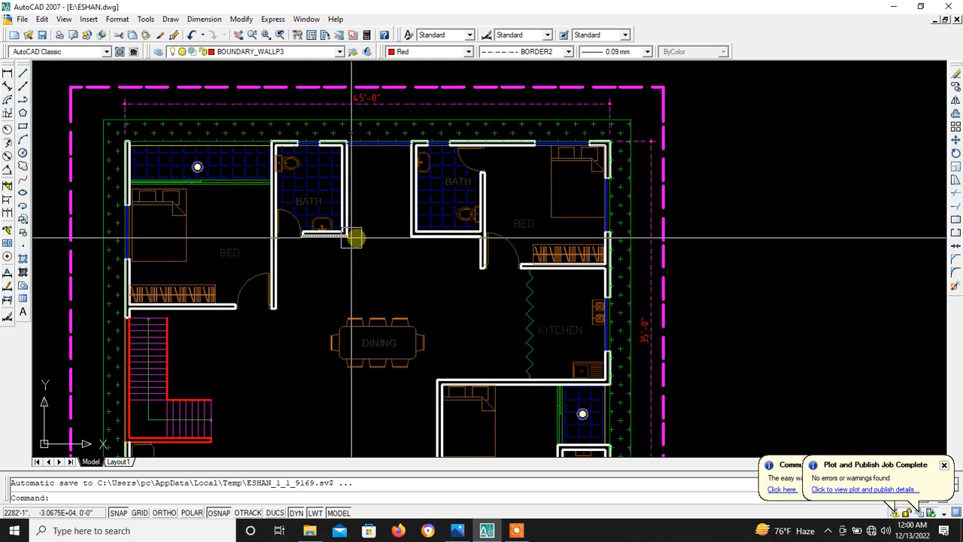
pyautogui.scroll(-4, 368, 234)
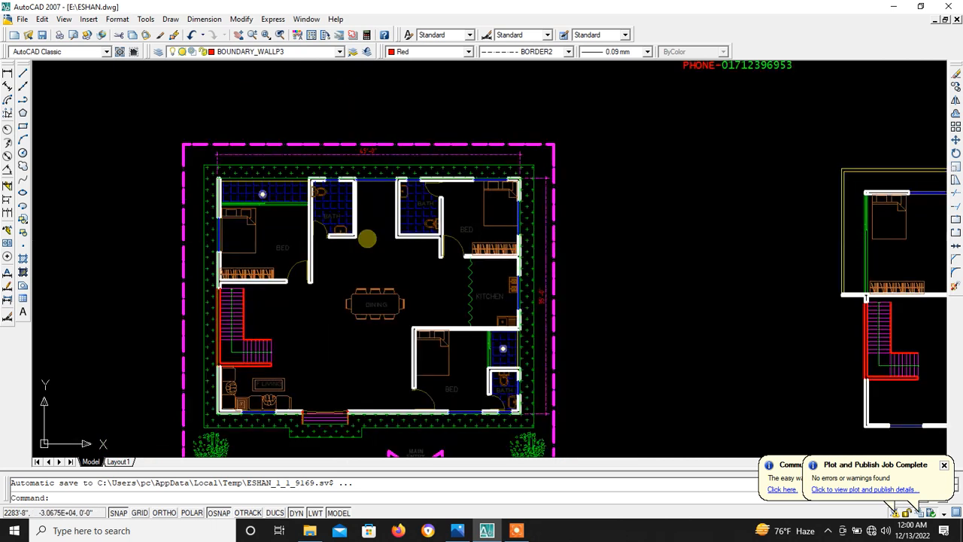
# Add a vertical linear dimension between the inner wall faces of the bedroom above the staircase on the second plan.
pyautogui.click(9, 78)
pyautogui.scroll(-4, 200, 151)
pyautogui.scroll(5, 437, 193)
pyautogui.scroll(5, 437, 193)
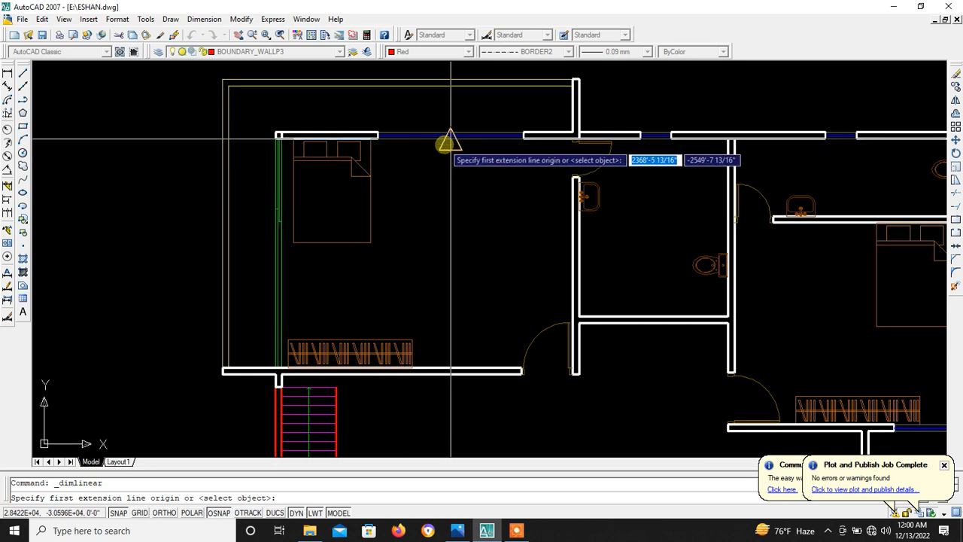
pyautogui.click(451, 140)
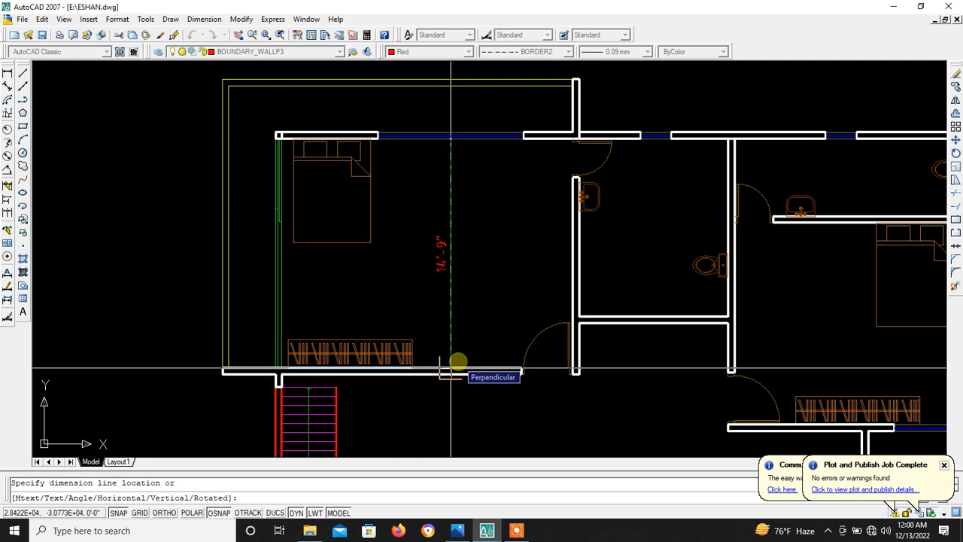
pyautogui.click(423, 267)
# Add a horizontal linear dimension across the same bedroom, from the sliding door side to the bath wall.
pyautogui.rightClick(487, 228)
pyautogui.click(507, 235)
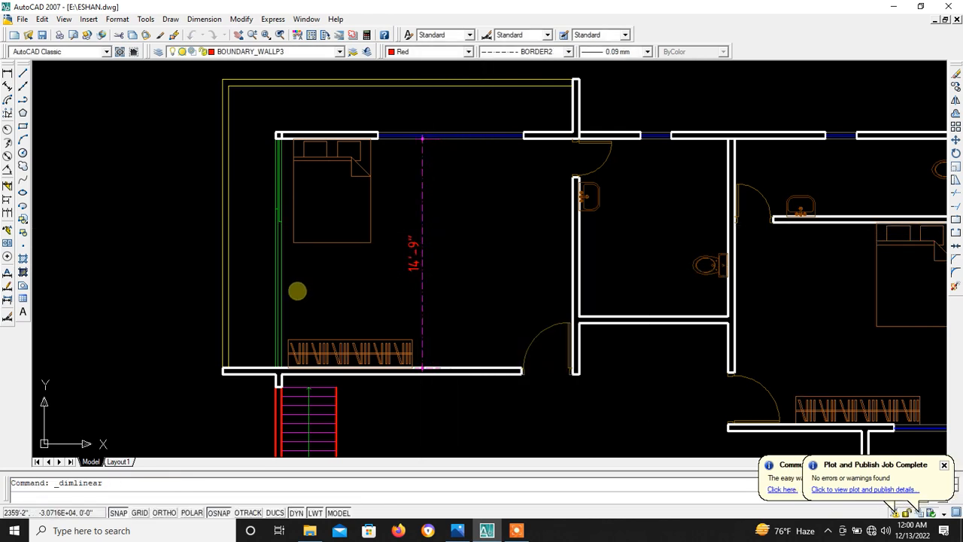
pyautogui.click(282, 294)
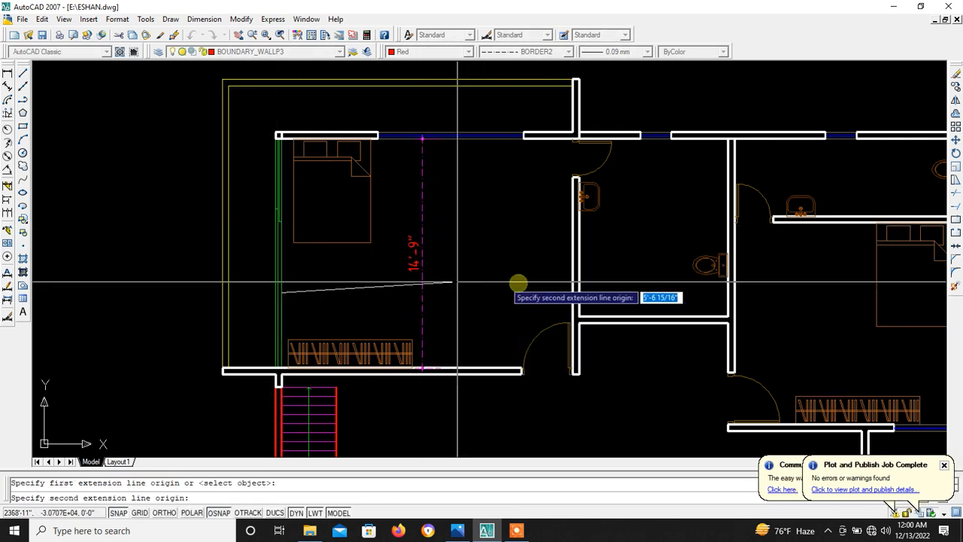
pyautogui.click(572, 286)
pyautogui.click(513, 285)
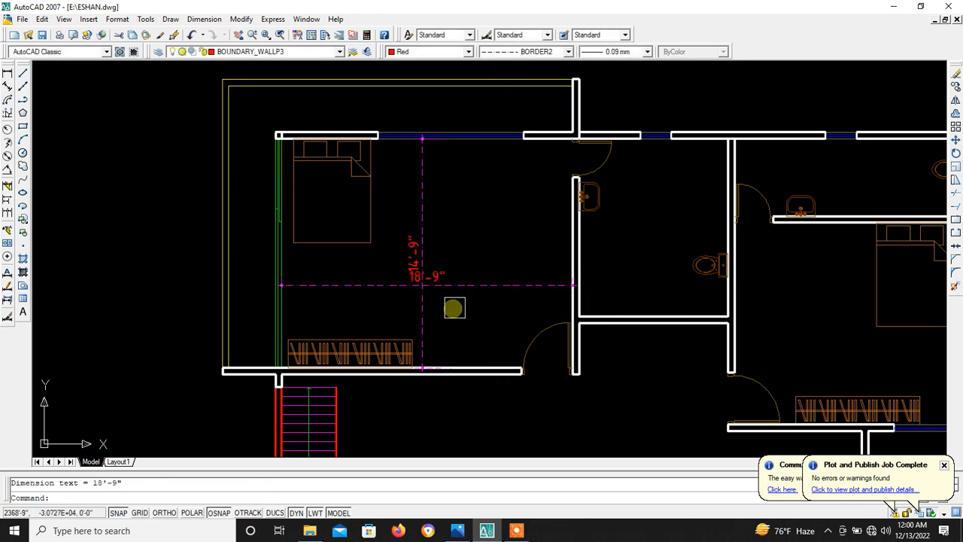
pyautogui.scroll(-2, 424, 288)
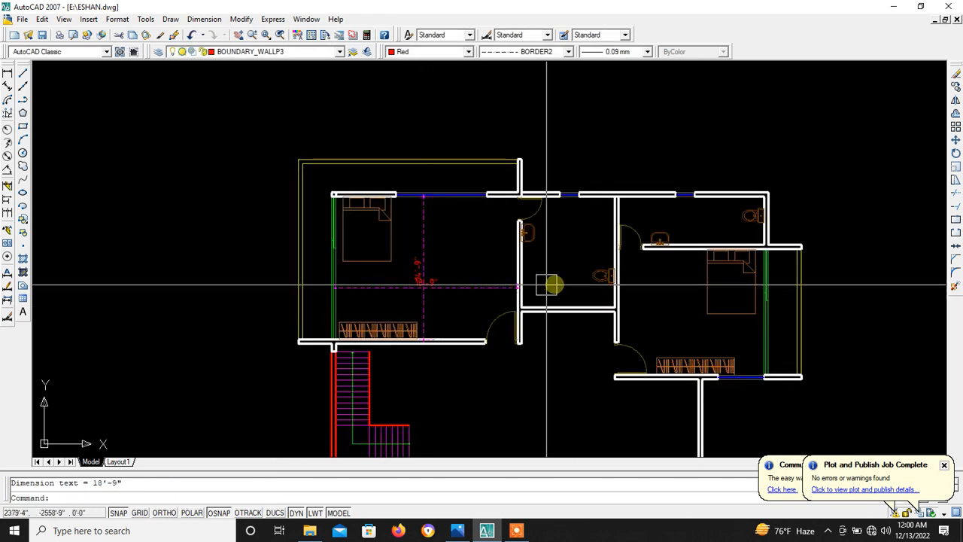
# Add a vertical linear dimension between the inner wall faces of the bath adjoining the bedroom above the staircase on the second plan.
pyautogui.rightClick(561, 239)
pyautogui.click(570, 248)
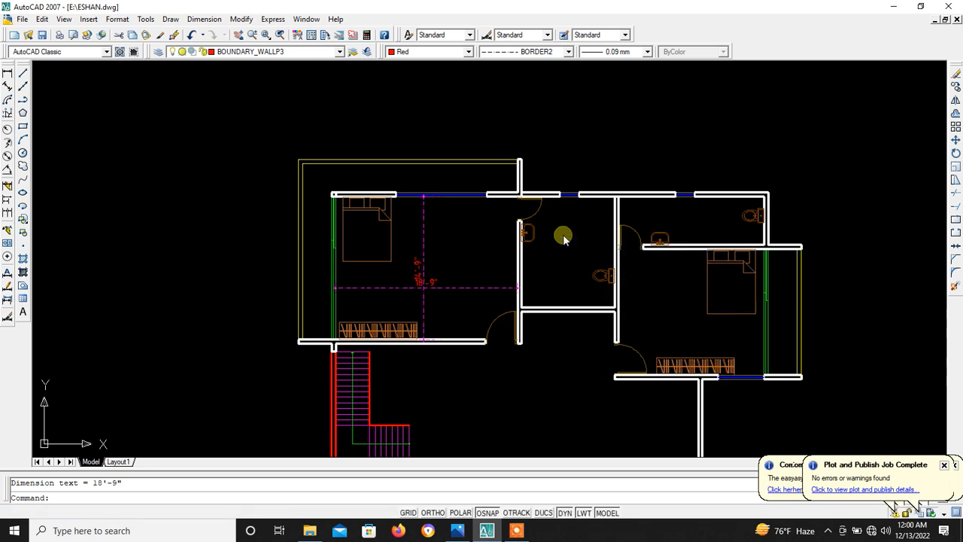
pyautogui.click(562, 203)
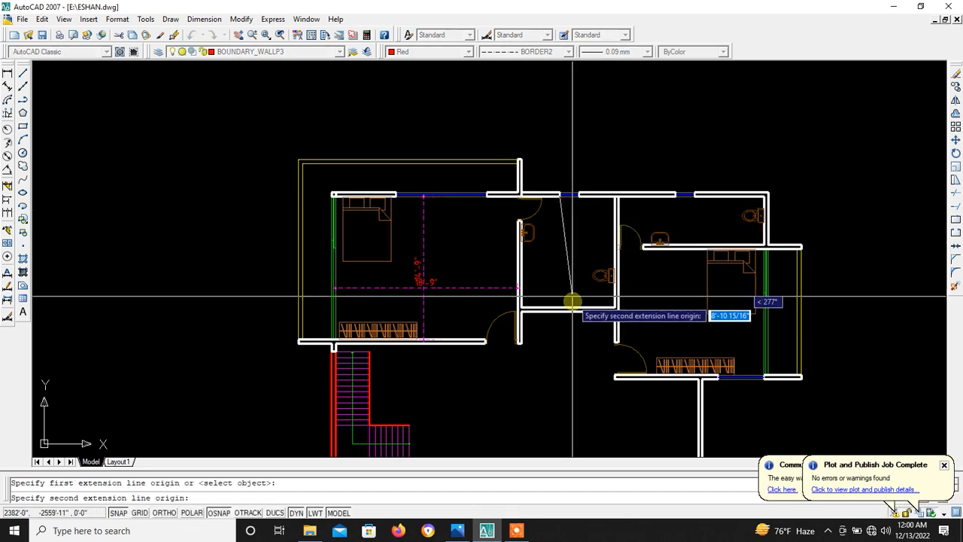
pyautogui.click(569, 307)
pyautogui.click(558, 267)
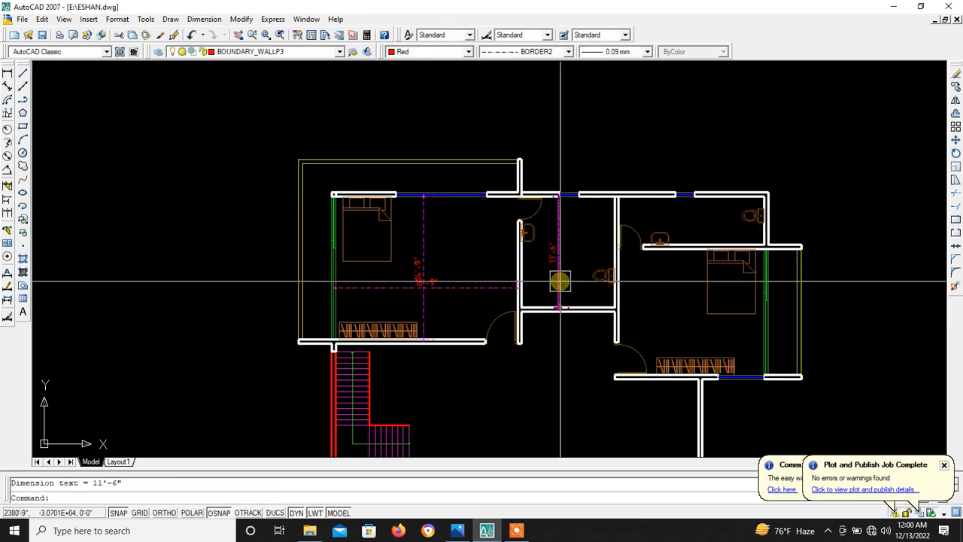
# Add a horizontal linear dimension across the same bath, between its washbasin wall and its toilet wall.
pyautogui.scroll(5, 563, 256)
pyautogui.rightClick(584, 235)
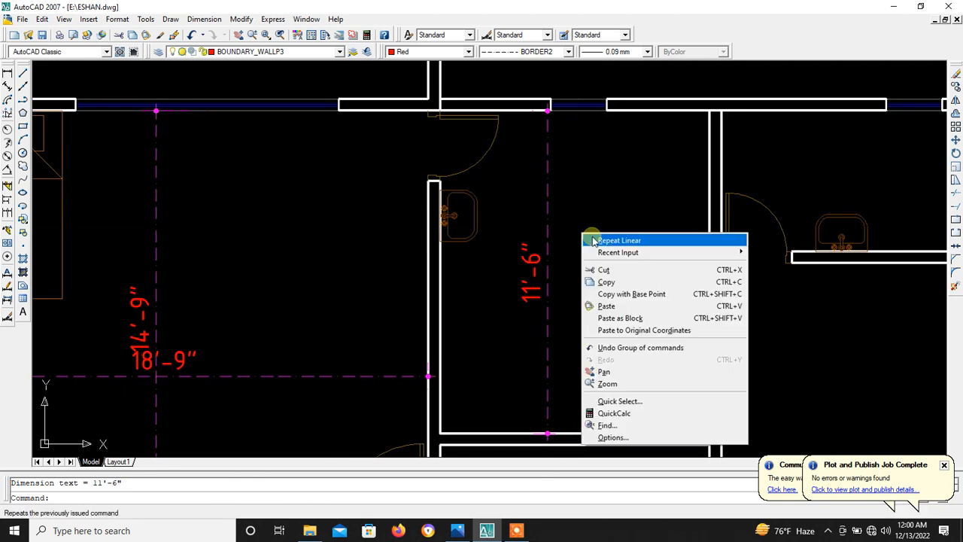
pyautogui.click(594, 241)
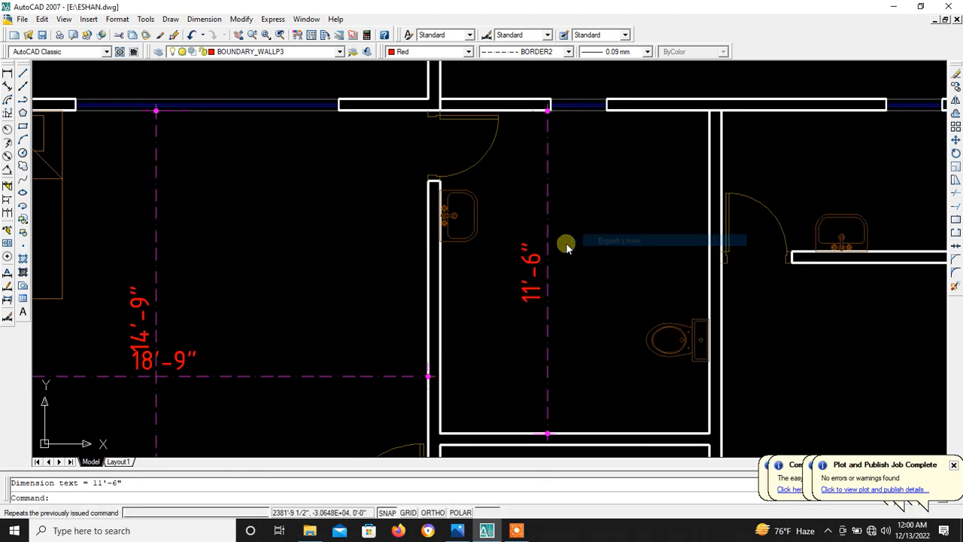
pyautogui.click(444, 282)
pyautogui.click(709, 283)
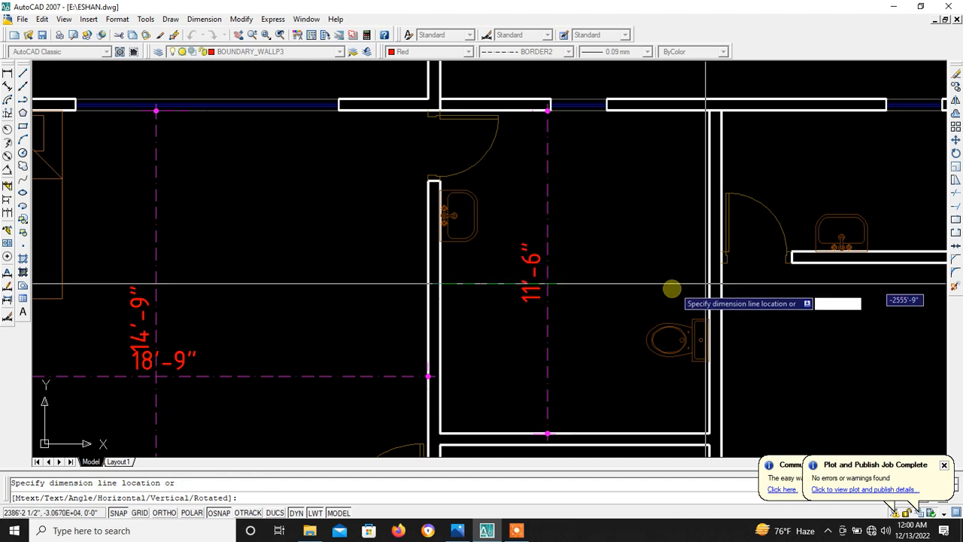
pyautogui.click(598, 327)
pyautogui.scroll(-4, 557, 241)
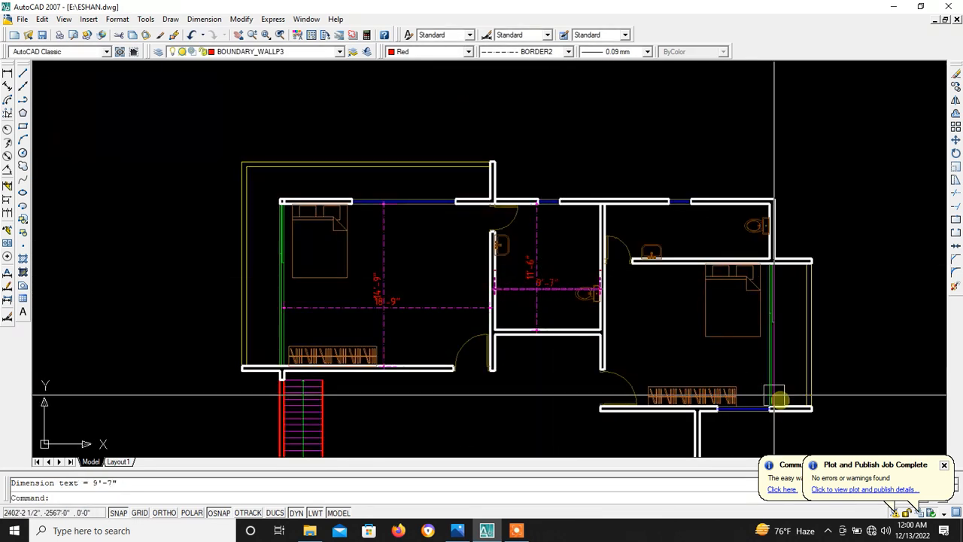
# Add a horizontal linear dimension across the second plan's other bedroom, from the middle bath's wall to the sliding door side.
pyautogui.scroll(3, 670, 346)
pyautogui.rightClick(611, 250)
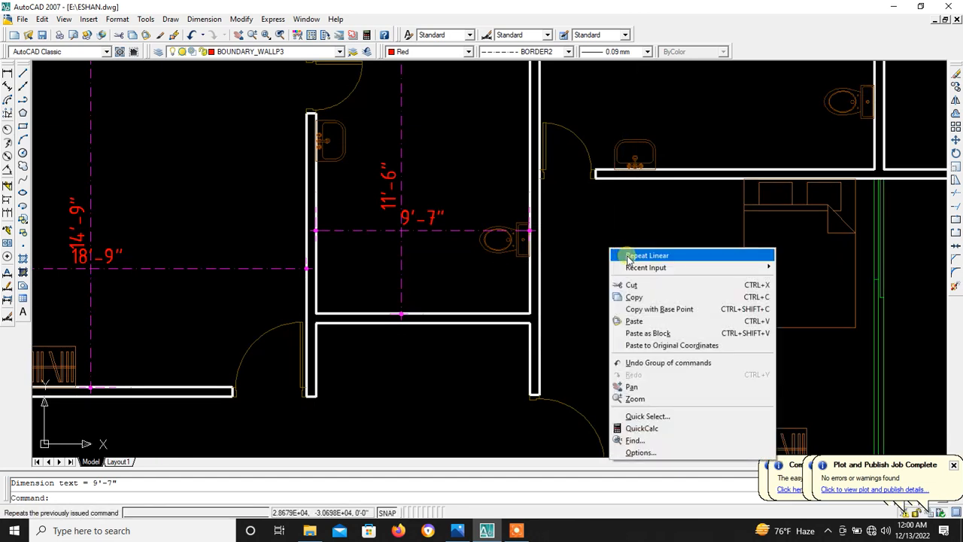
pyautogui.click(629, 257)
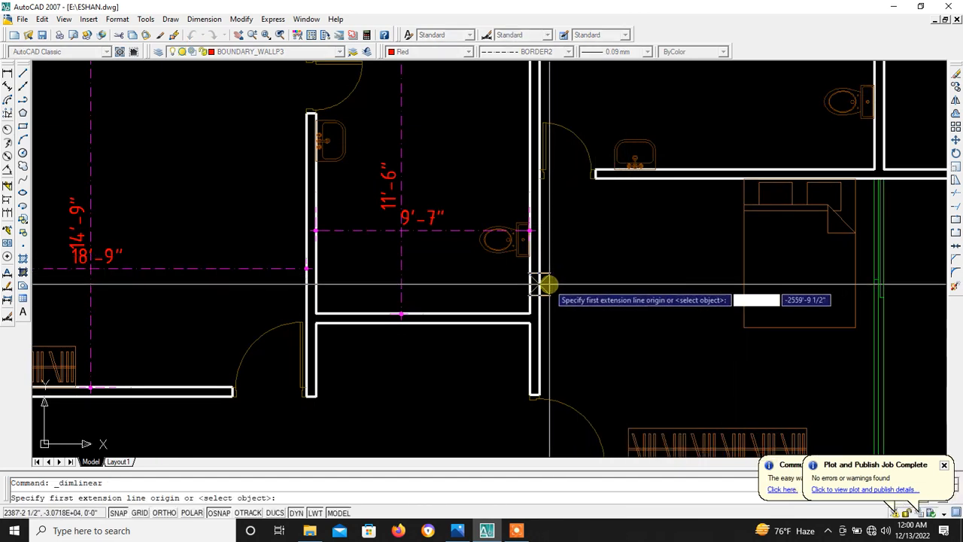
pyautogui.click(550, 285)
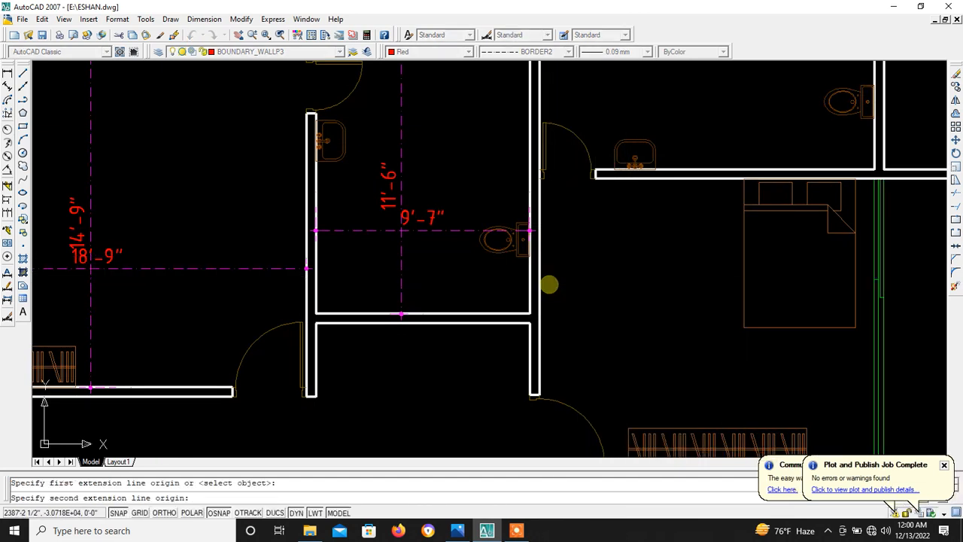
pyautogui.click(874, 357)
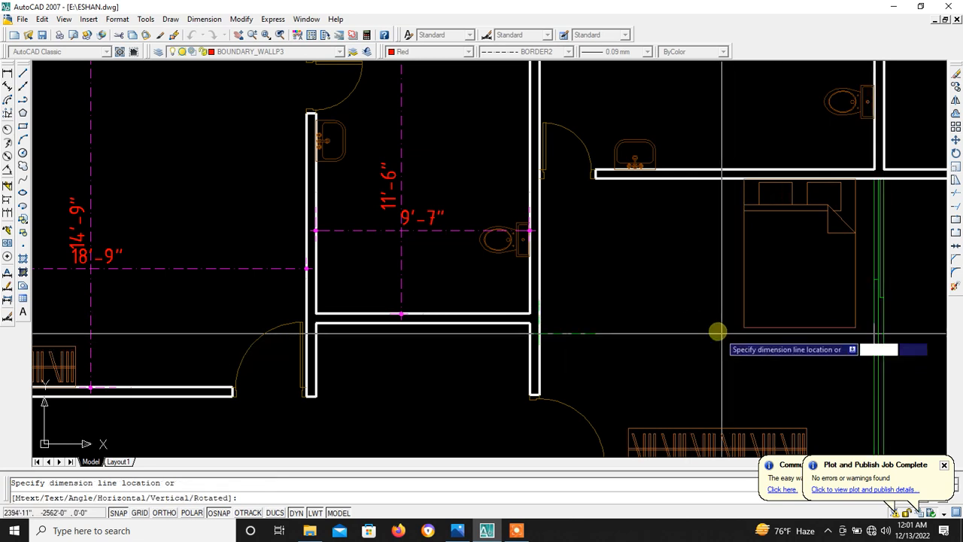
pyautogui.click(704, 310)
# Add a vertical linear dimension in that other bedroom, from the wall behind the bed to the wardrobe wall.
pyautogui.rightClick(696, 242)
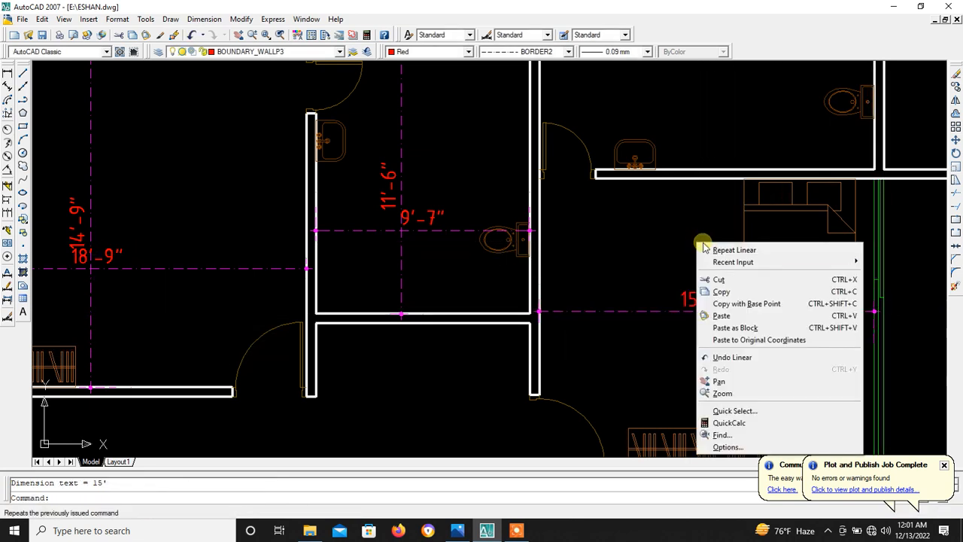
pyautogui.click(734, 249)
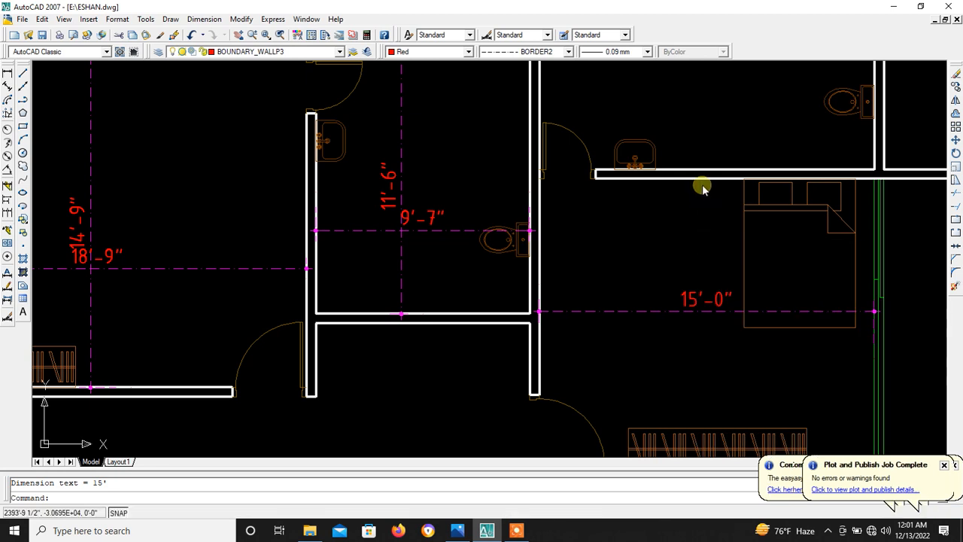
pyautogui.click(701, 183)
pyautogui.scroll(-3, 714, 149)
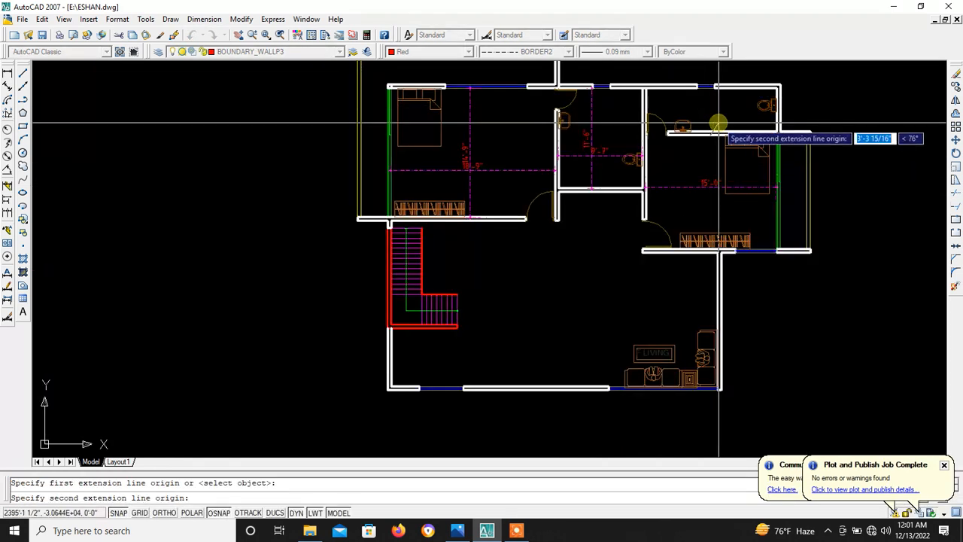
pyautogui.scroll(3, 700, 218)
pyautogui.scroll(2, 691, 239)
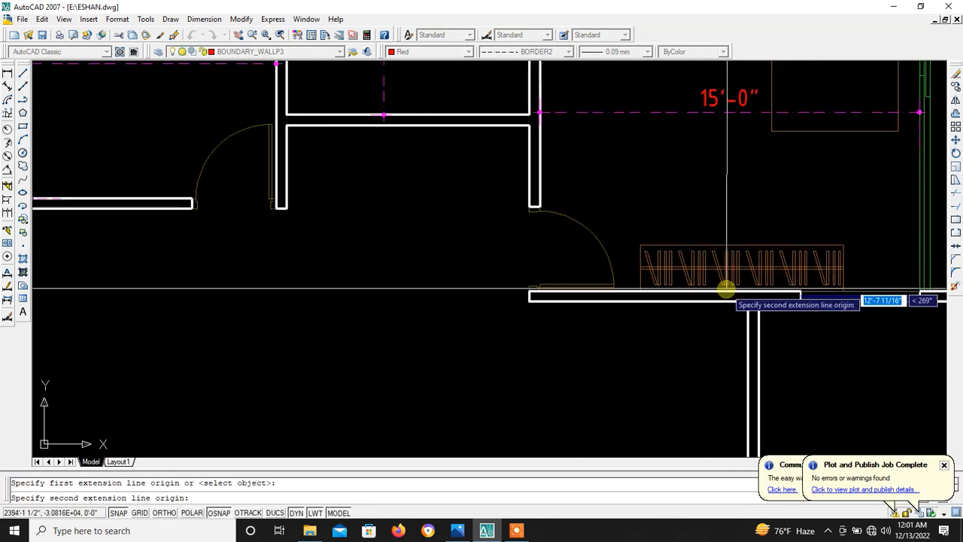
pyautogui.click(723, 280)
pyautogui.click(667, 174)
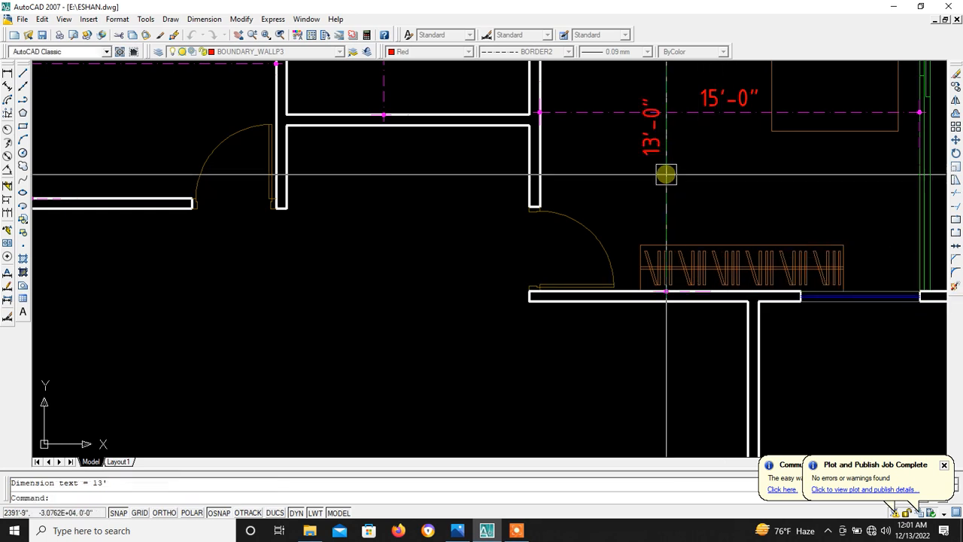
# Add a vertical linear dimension between the inner wall faces of the bath attached to the other bedroom.
pyautogui.scroll(-3, 694, 189)
pyautogui.scroll(-2, 695, 190)
pyautogui.scroll(5, 688, 108)
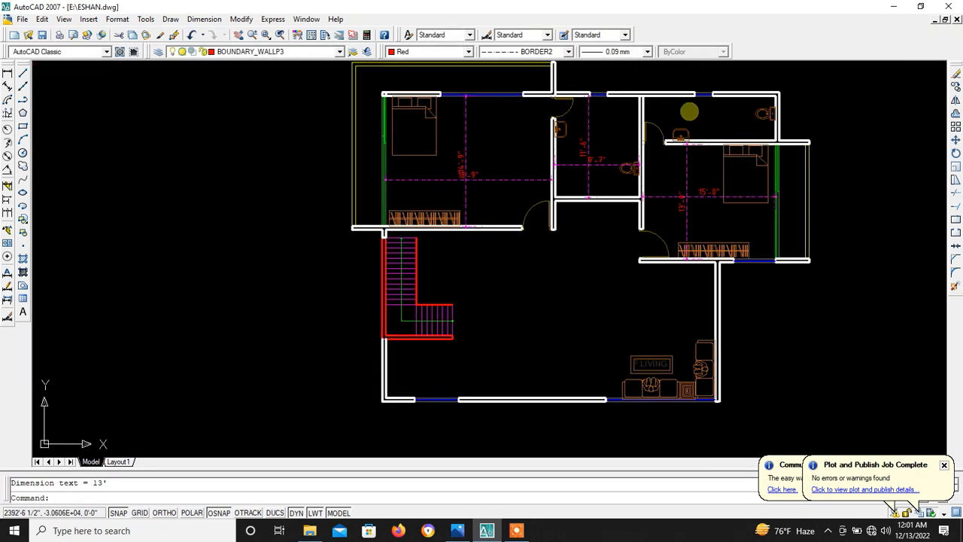
pyautogui.rightClick(693, 110)
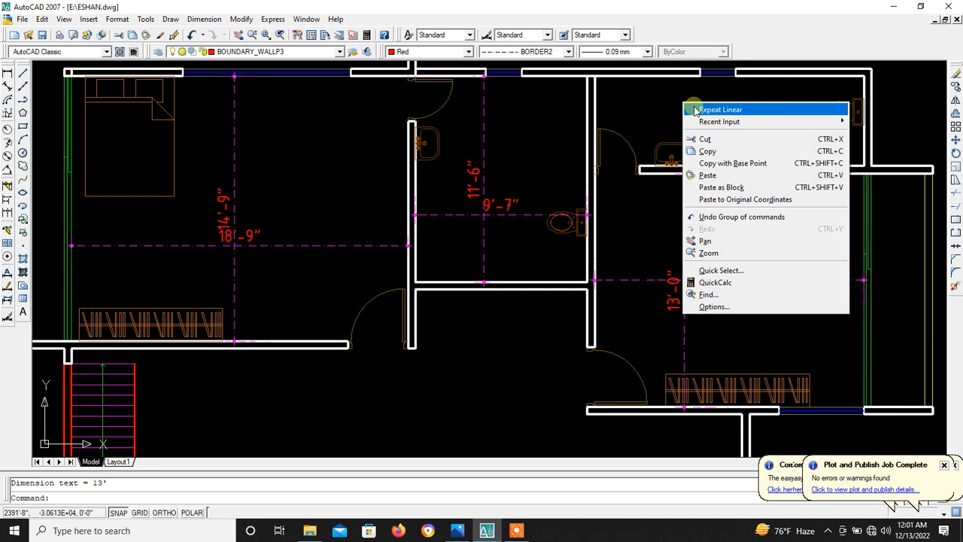
pyautogui.click(715, 110)
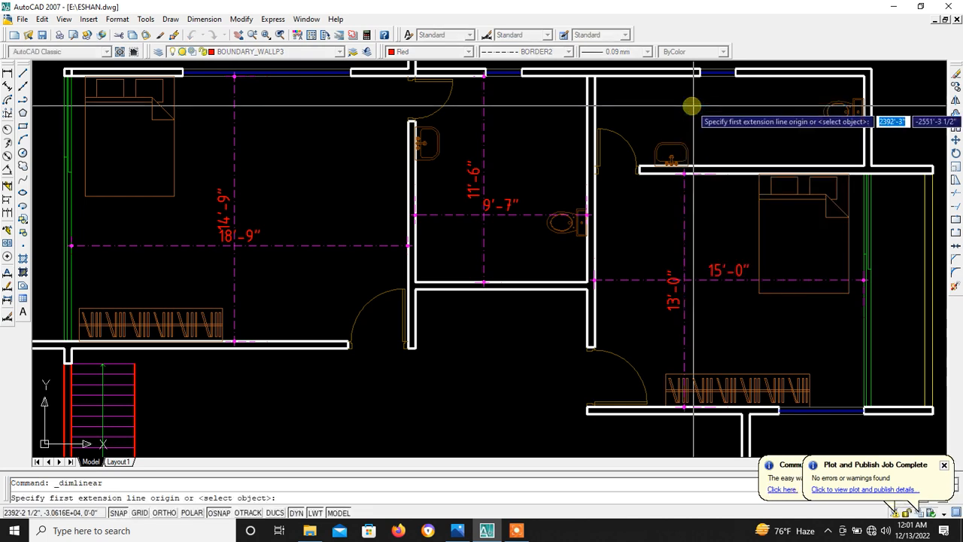
pyautogui.click(752, 76)
pyautogui.click(752, 164)
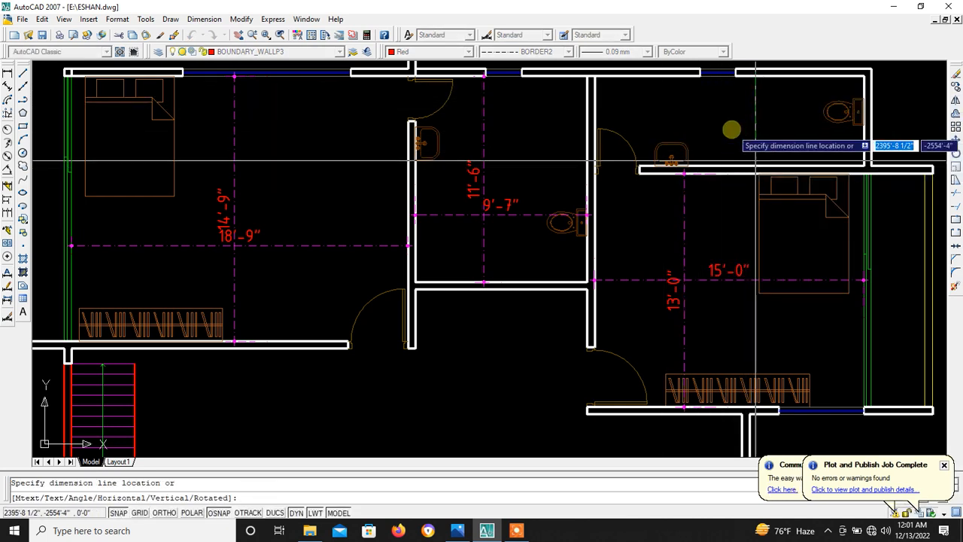
pyautogui.click(726, 130)
# Add a vertical linear dimension through the second plan's living area, from the bedroom wall beside the staircase to the opposite outer wall.
pyautogui.scroll(-3, 664, 115)
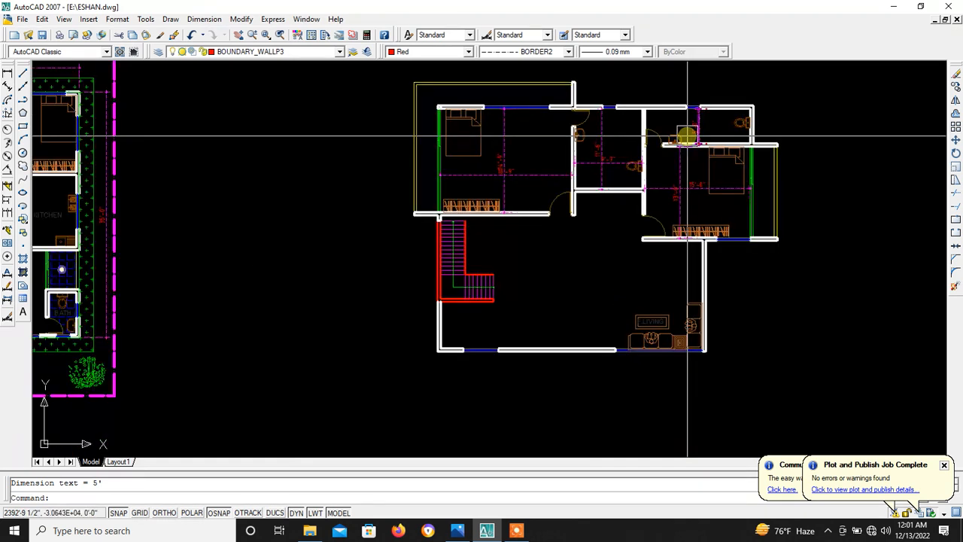
pyautogui.scroll(2, 687, 137)
pyautogui.scroll(-4, 672, 146)
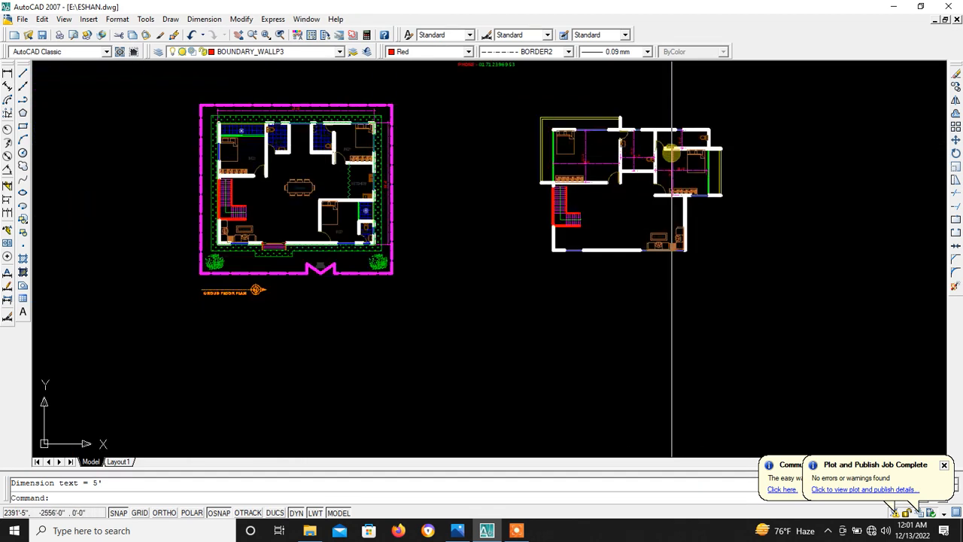
pyautogui.scroll(4, 613, 251)
pyautogui.scroll(2, 598, 152)
pyautogui.rightClick(597, 152)
pyautogui.click(616, 160)
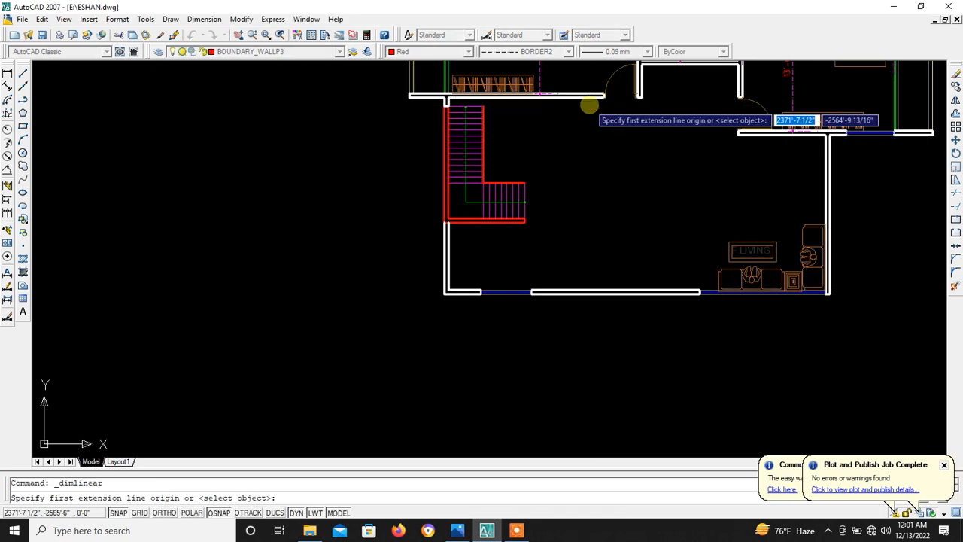
pyautogui.click(589, 105)
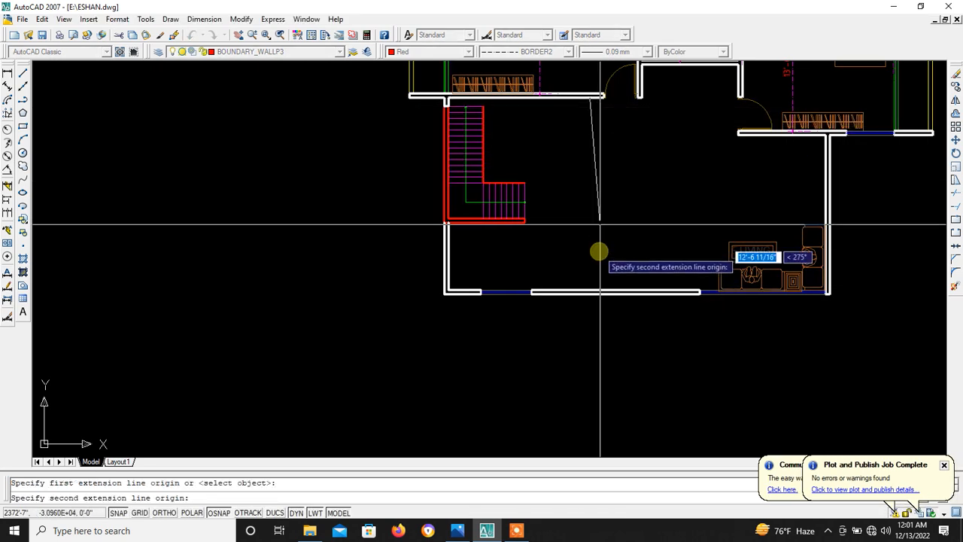
pyautogui.click(589, 293)
pyautogui.click(611, 224)
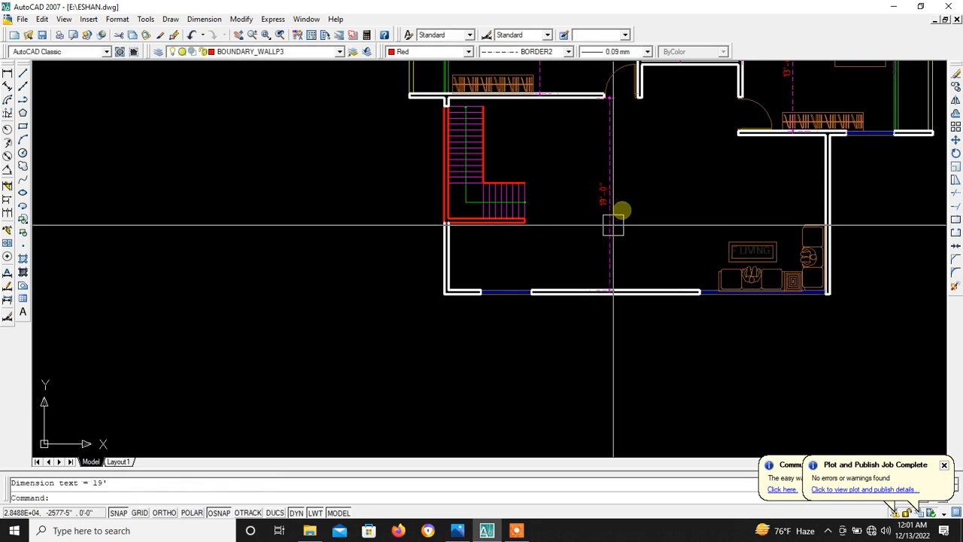
# Add a horizontal linear dimension across the full living area, from the staircase-side outer wall to the wall beside the sofas.
pyautogui.rightClick(630, 170)
pyautogui.press('Escape')
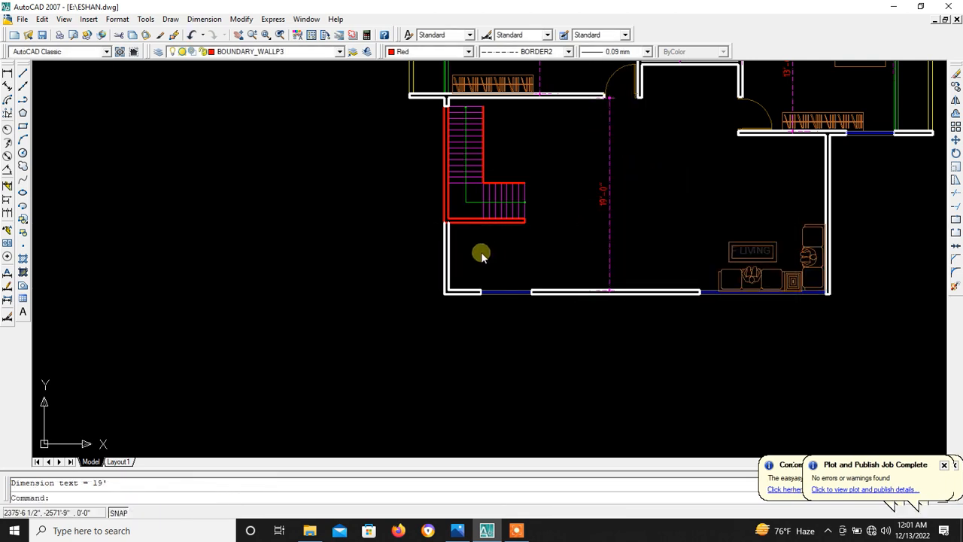
pyautogui.press('Return')
pyautogui.click(449, 255)
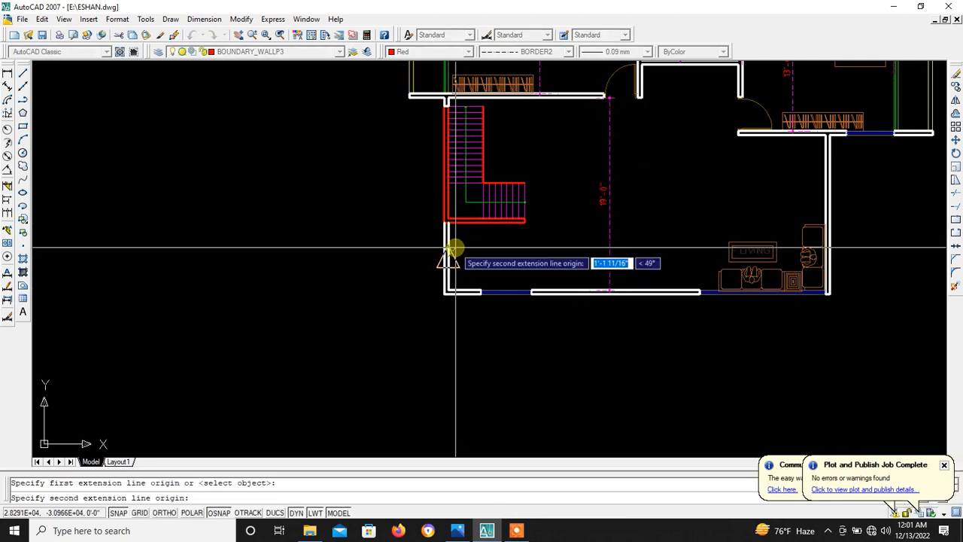
pyautogui.click(827, 202)
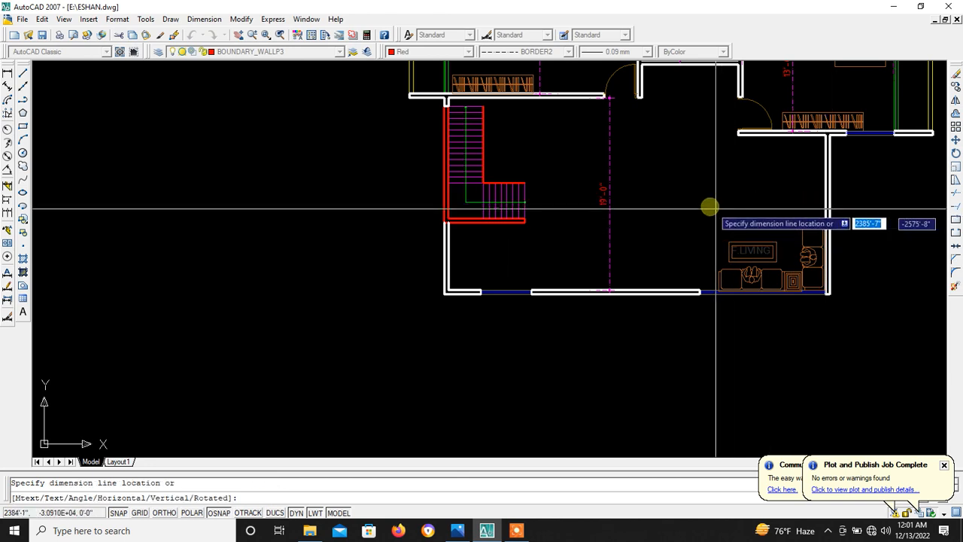
pyautogui.click(690, 196)
pyautogui.click(644, 163)
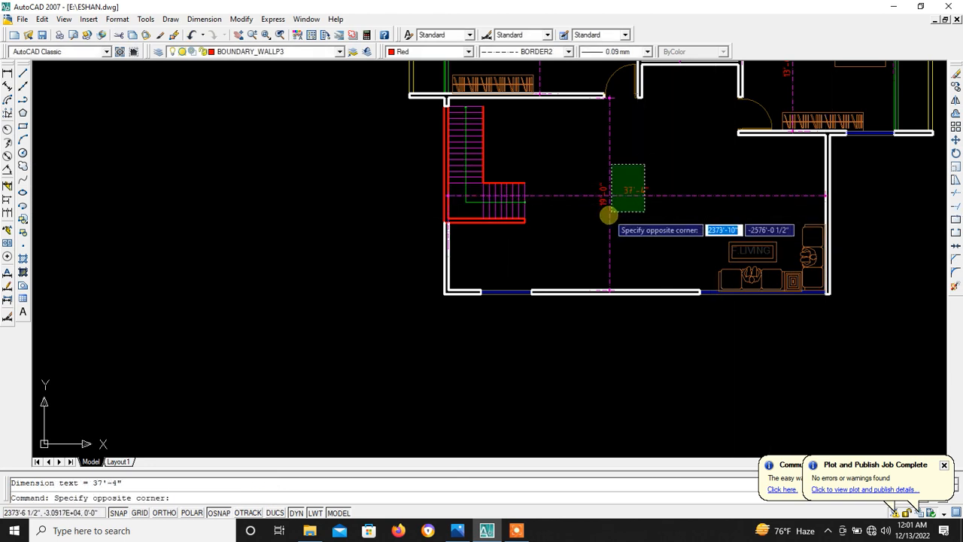
pyautogui.click(647, 159)
# Examine the ground floor plan's overall dimensions, baths, kitchen, dining area and bedrooms.
pyautogui.scroll(-5, 682, 191)
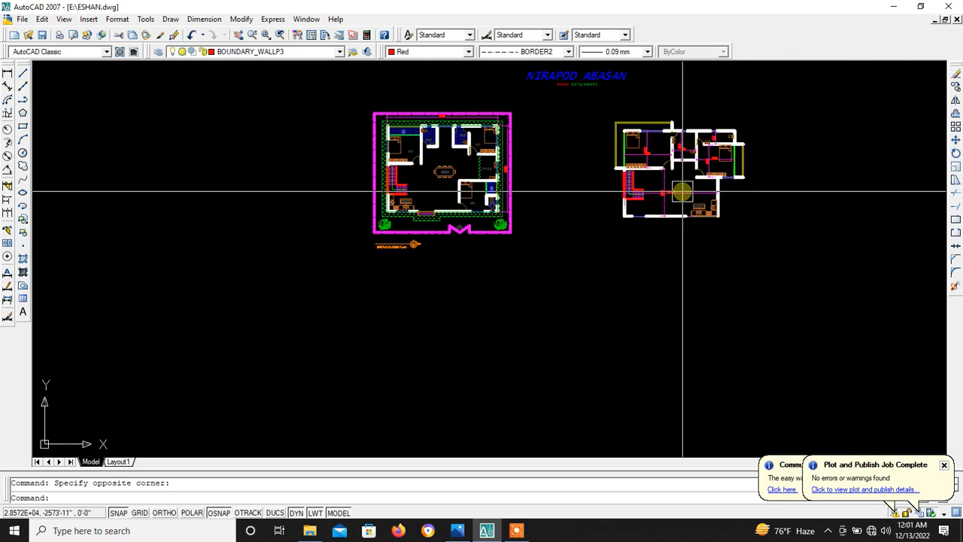
pyautogui.scroll(3, 423, 149)
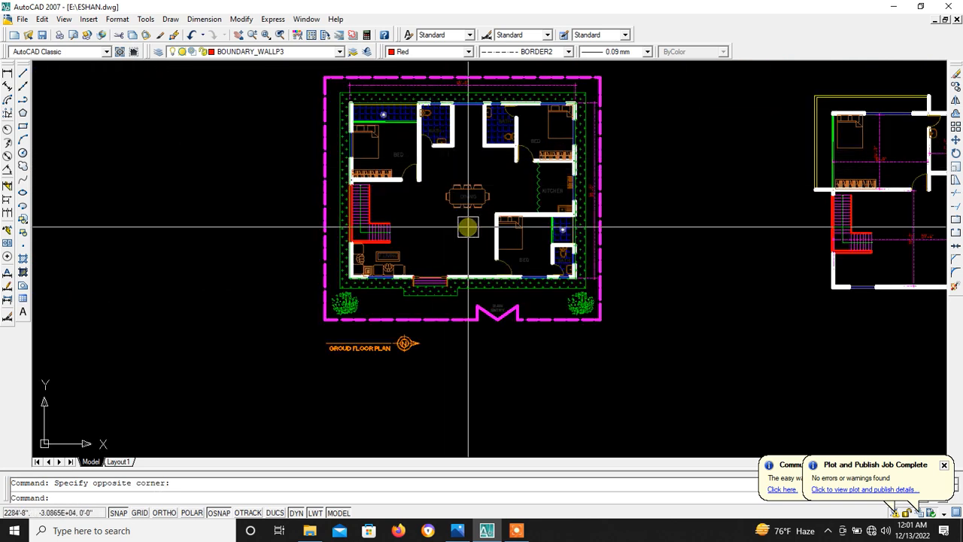
pyautogui.scroll(6, 461, 79)
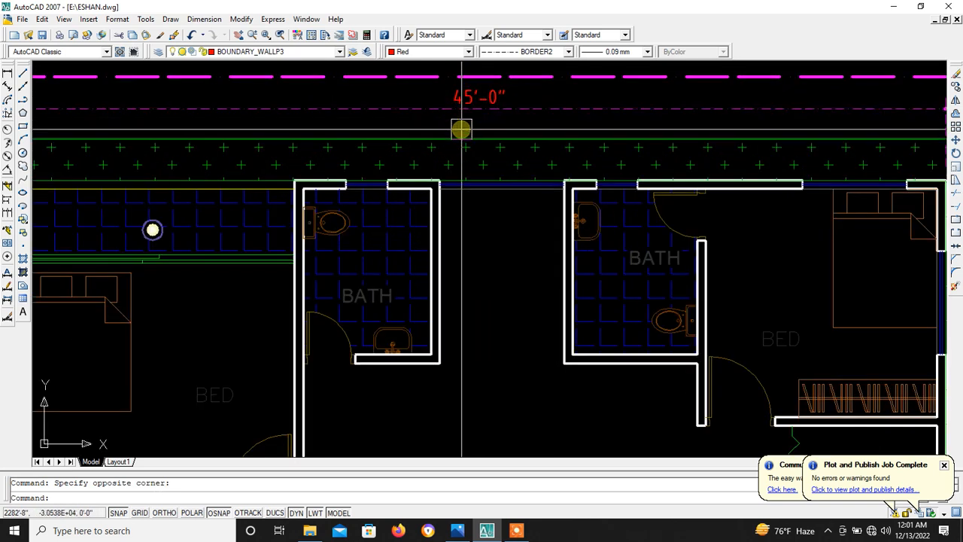
pyautogui.scroll(-2, 464, 126)
pyautogui.scroll(4, 487, 112)
pyautogui.scroll(-4, 447, 118)
pyautogui.scroll(-4, 509, 158)
pyautogui.scroll(7, 700, 309)
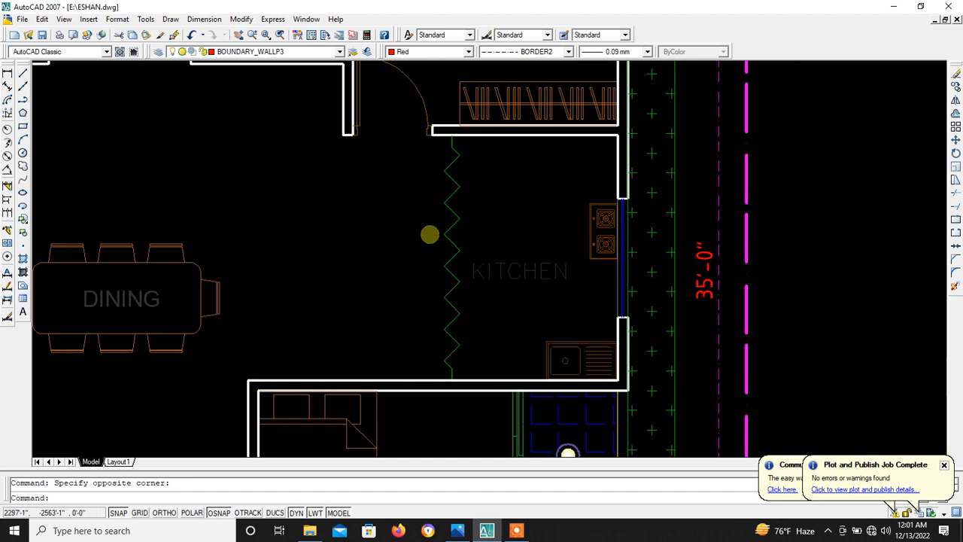
pyautogui.scroll(-4, 452, 241)
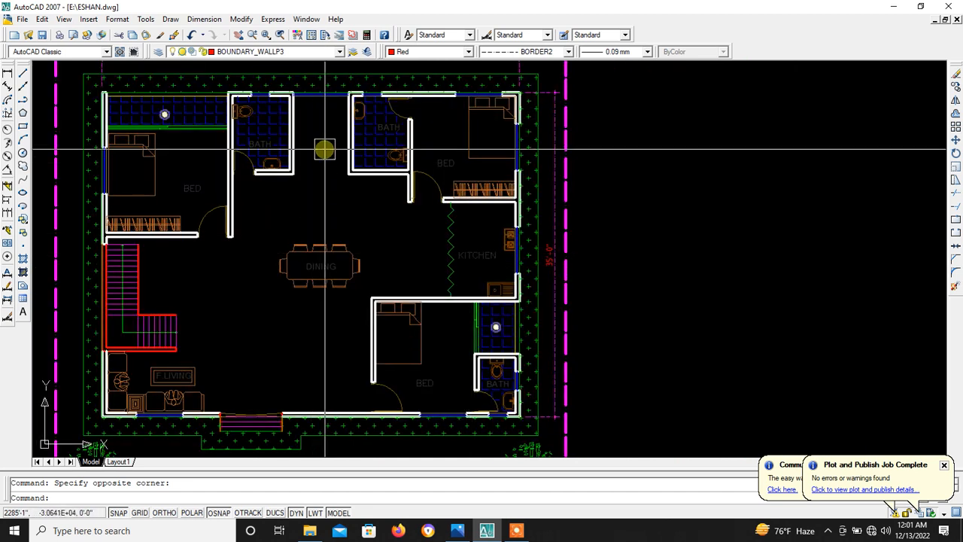
pyautogui.scroll(-2, 437, 209)
pyautogui.scroll(5, 290, 166)
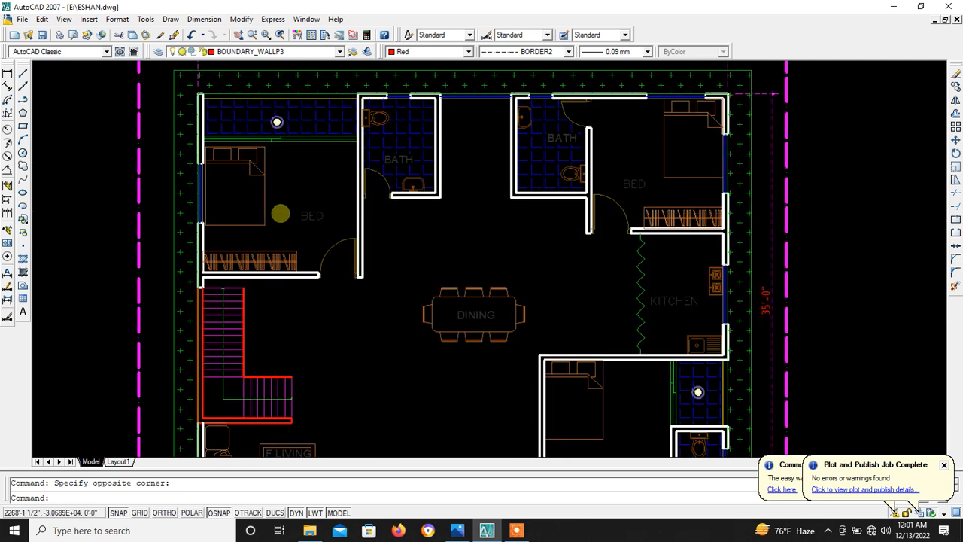
# Add a horizontal linear dimension across the ground floor bedroom beside the staircase, from the window wall to the wall shared with the bath.
pyautogui.rightClick(293, 170)
pyautogui.click(305, 173)
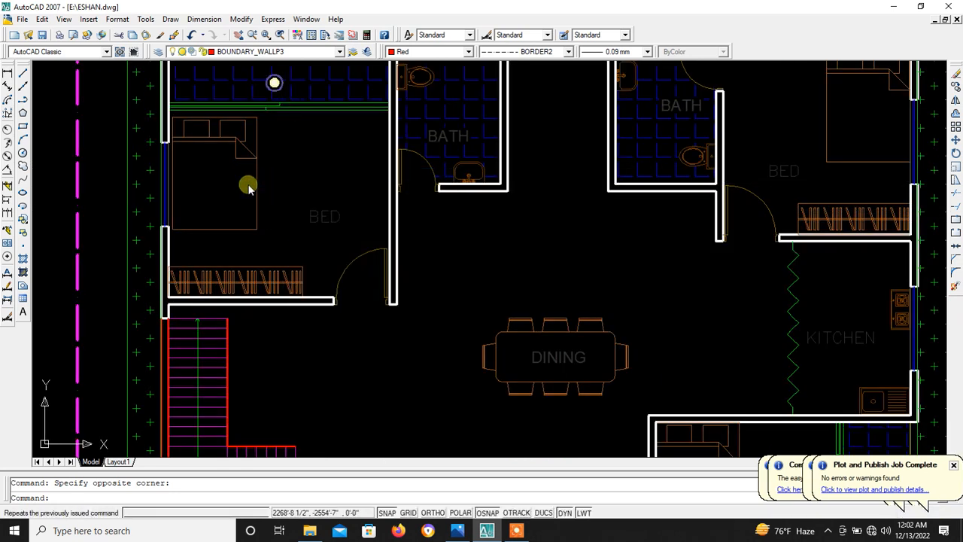
pyautogui.scroll(3, 169, 183)
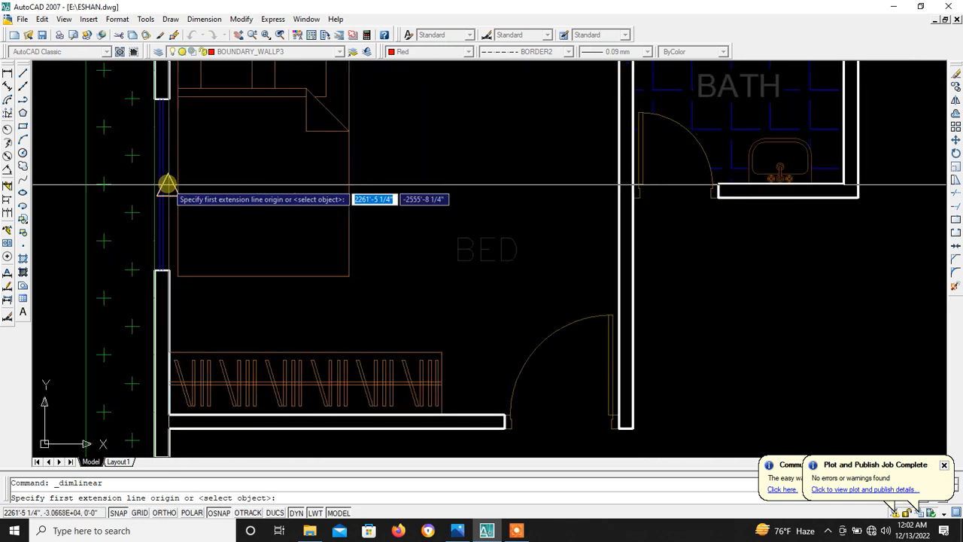
pyautogui.click(167, 184)
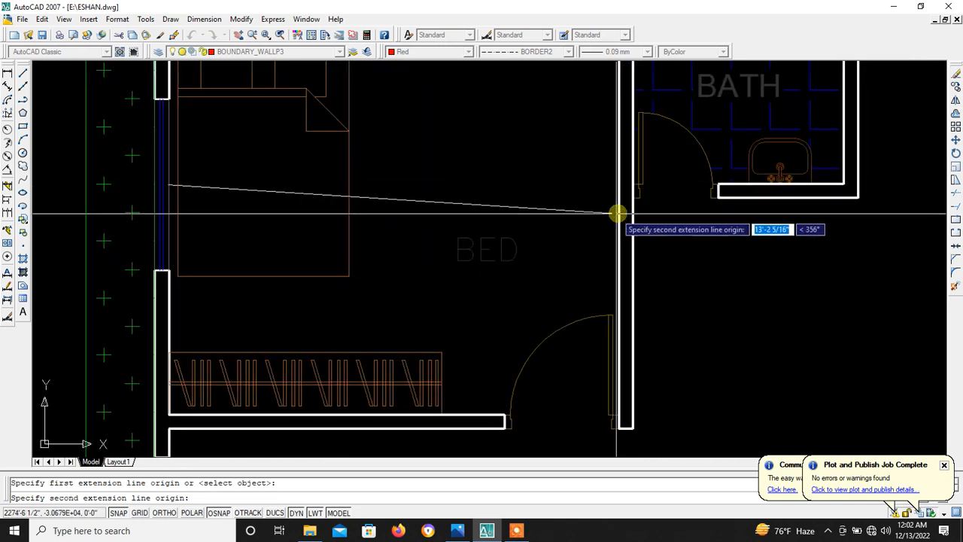
pyautogui.click(619, 214)
pyautogui.click(443, 202)
# Add a vertical linear dimension through the staircase-side bedroom, from the sliding door at the balcony to the opposite wall.
pyautogui.rightClick(467, 154)
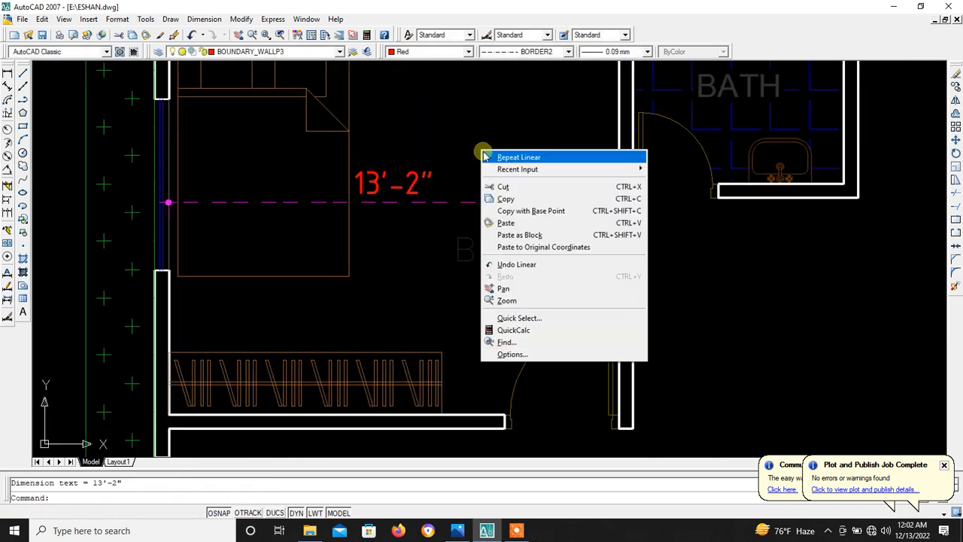
pyautogui.click(486, 155)
pyautogui.scroll(-2, 479, 215)
pyautogui.press('Return')
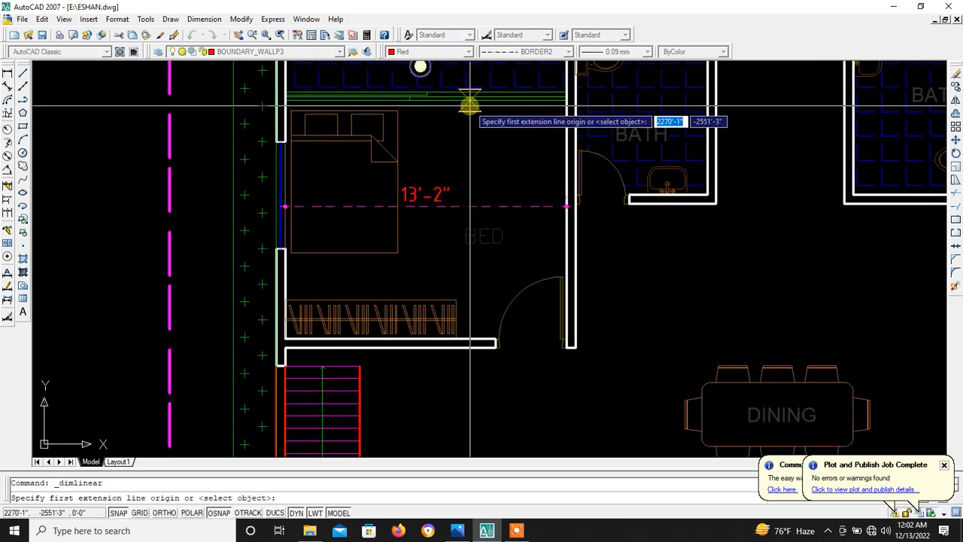
pyautogui.click(469, 100)
pyautogui.click(478, 340)
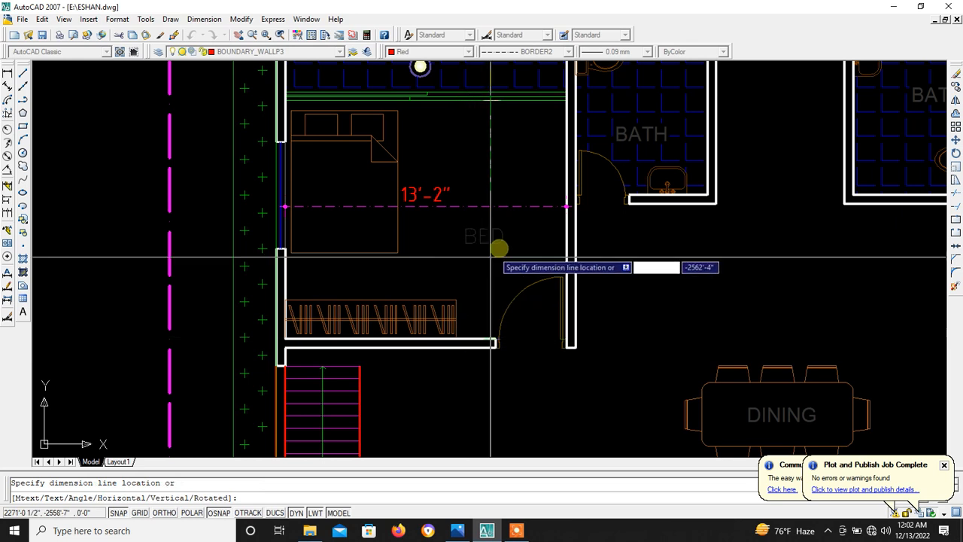
pyautogui.click(516, 208)
pyautogui.scroll(-6, 390, 223)
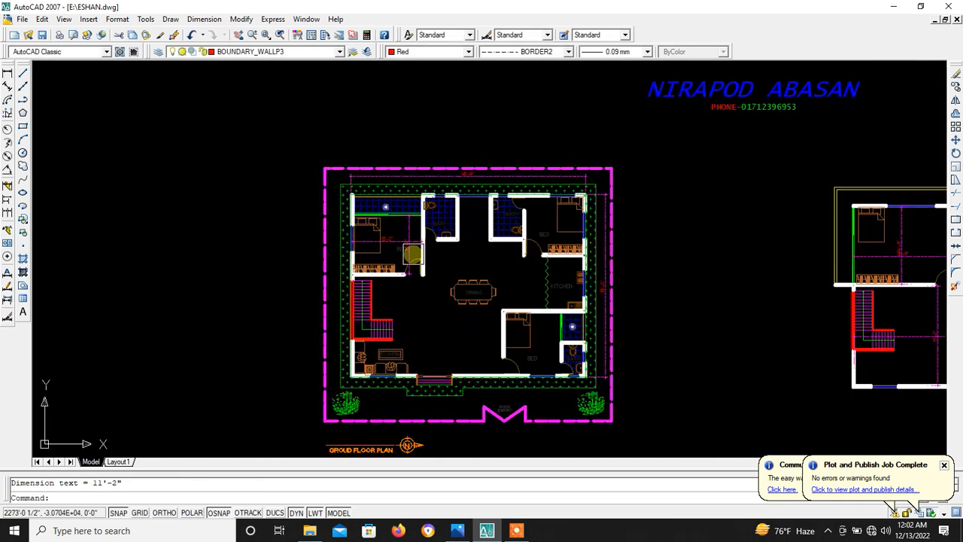
# Add a horizontal linear dimension between the inner wall faces of the bath attached to the staircase-side bedroom.
pyautogui.scroll(5, 493, 223)
pyautogui.rightClick(468, 197)
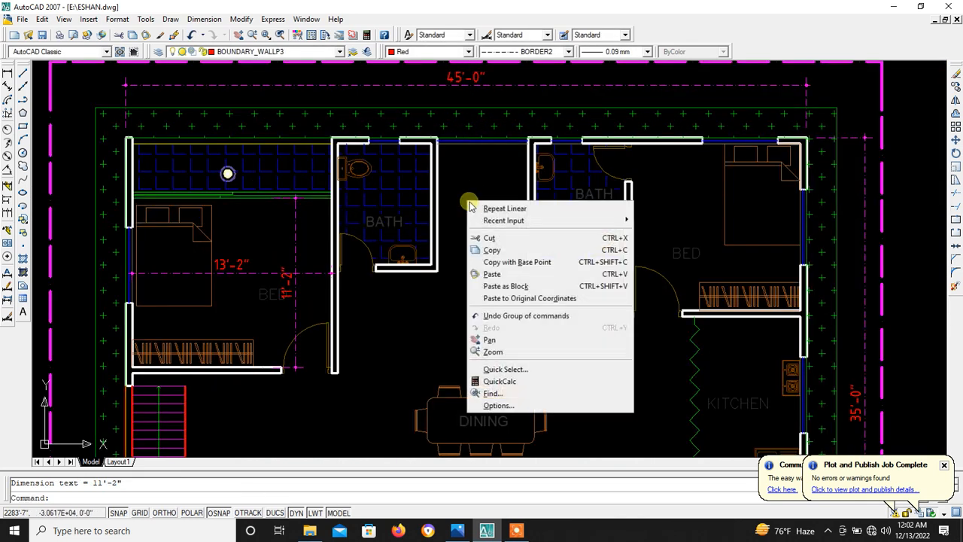
pyautogui.click(477, 205)
pyautogui.scroll(2, 365, 204)
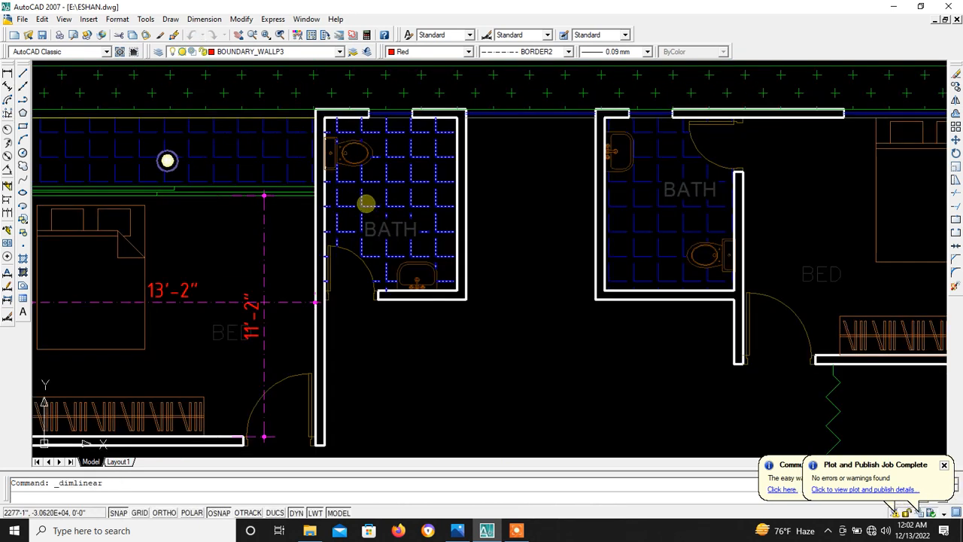
pyautogui.click(325, 203)
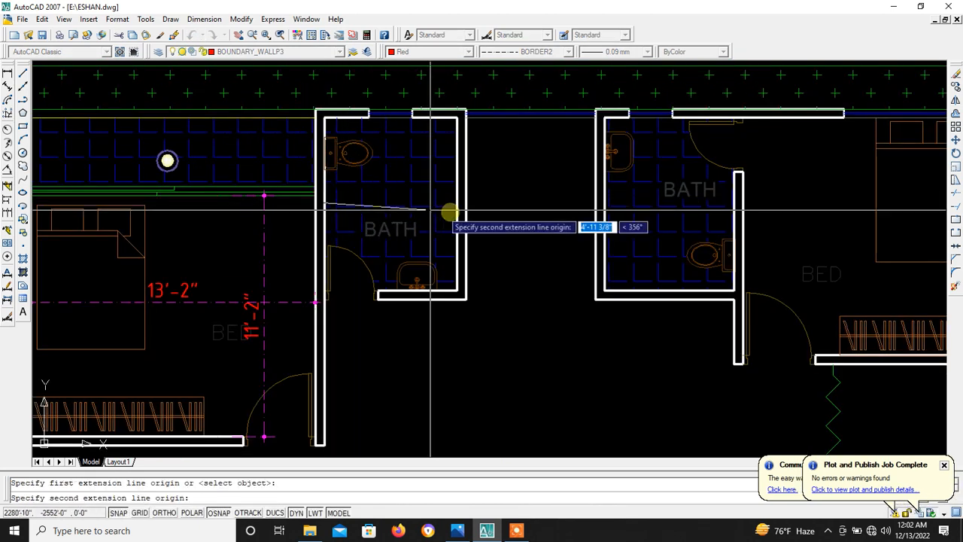
pyautogui.click(457, 207)
pyautogui.click(402, 198)
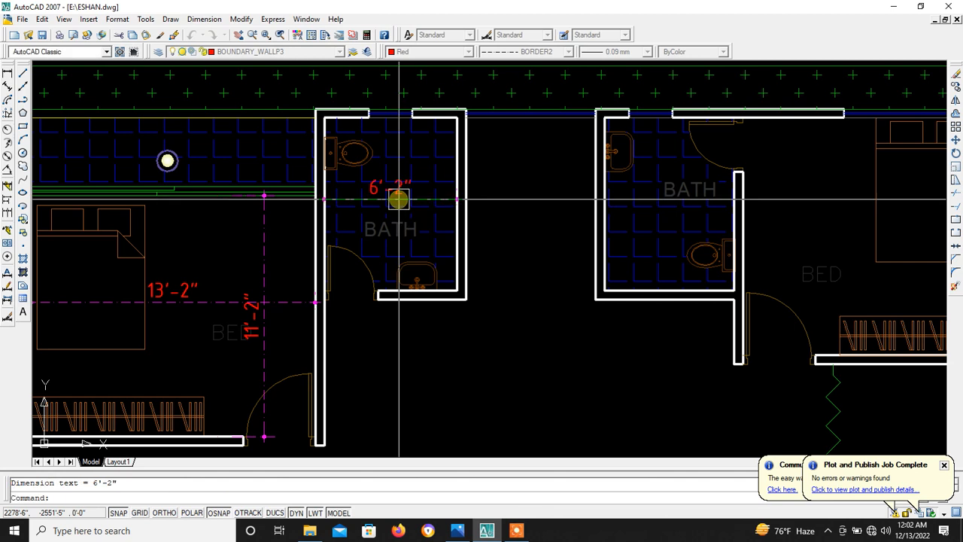
# Add a vertical linear dimension between the inner wall faces of the bath attached to the staircase-side bedroom.
pyautogui.scroll(2, 424, 166)
pyautogui.rightClick(424, 161)
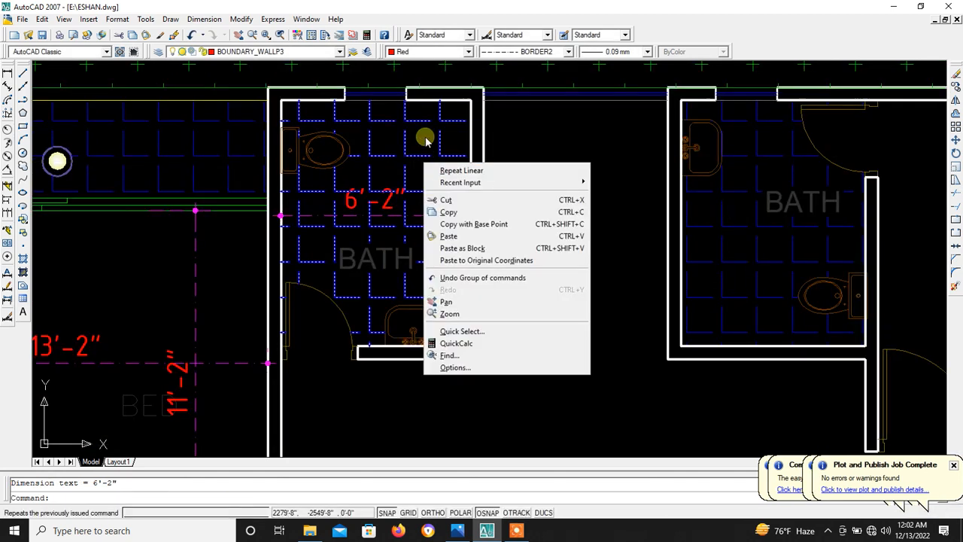
pyautogui.click(502, 171)
pyautogui.click(449, 105)
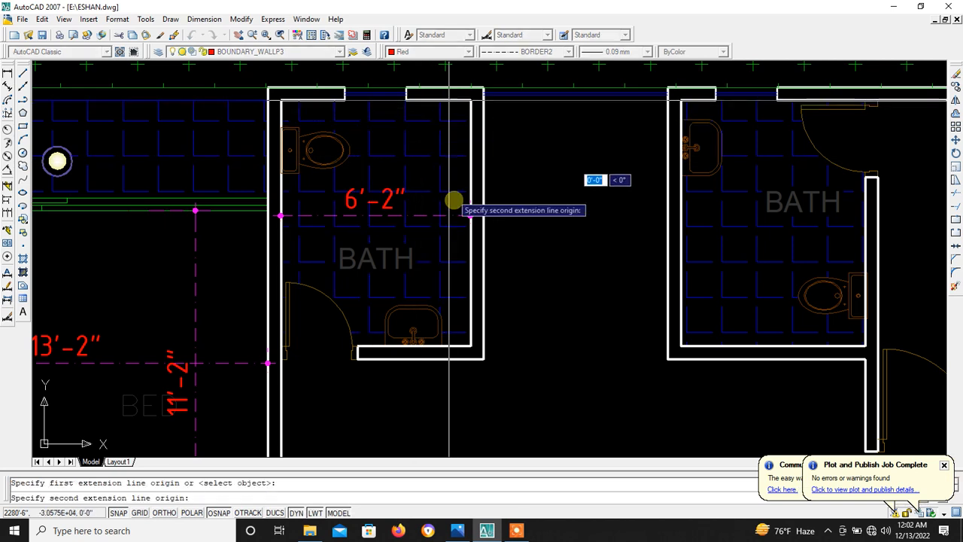
pyautogui.click(459, 344)
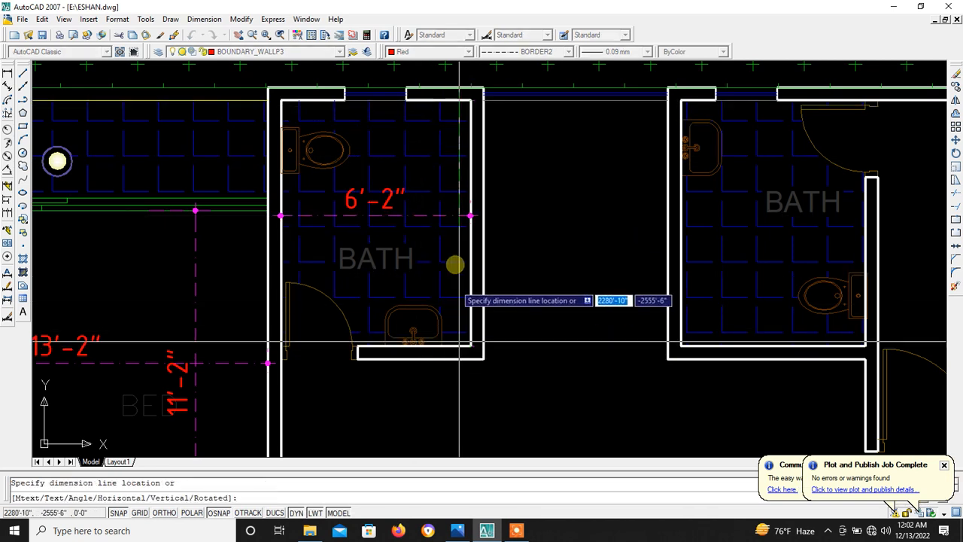
pyautogui.click(442, 216)
pyautogui.scroll(-3, 422, 253)
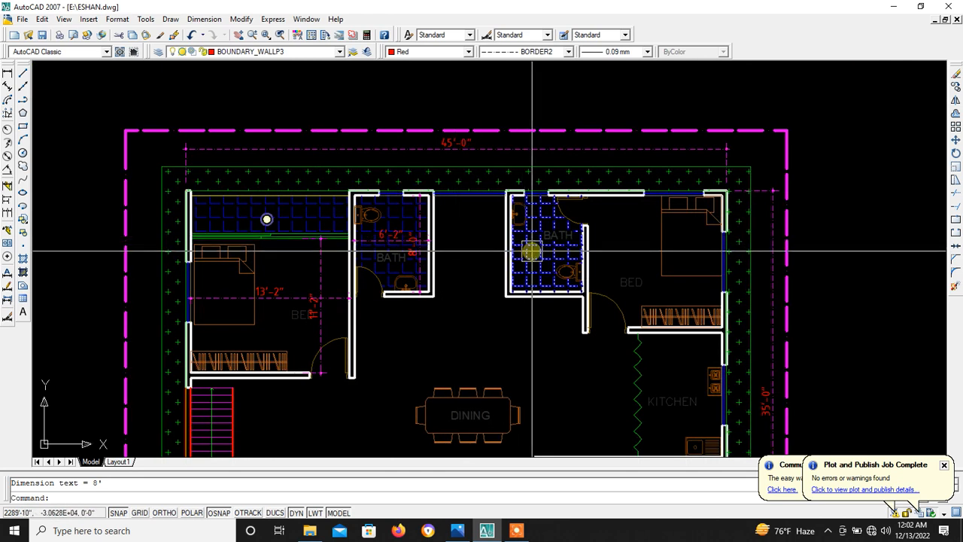
# Add a horizontal linear dimension across the bedroom next to the kitchen, from its bath wall to the outer window wall.
pyautogui.scroll(-5, 482, 241)
pyautogui.scroll(8, 490, 232)
pyautogui.rightClick(493, 235)
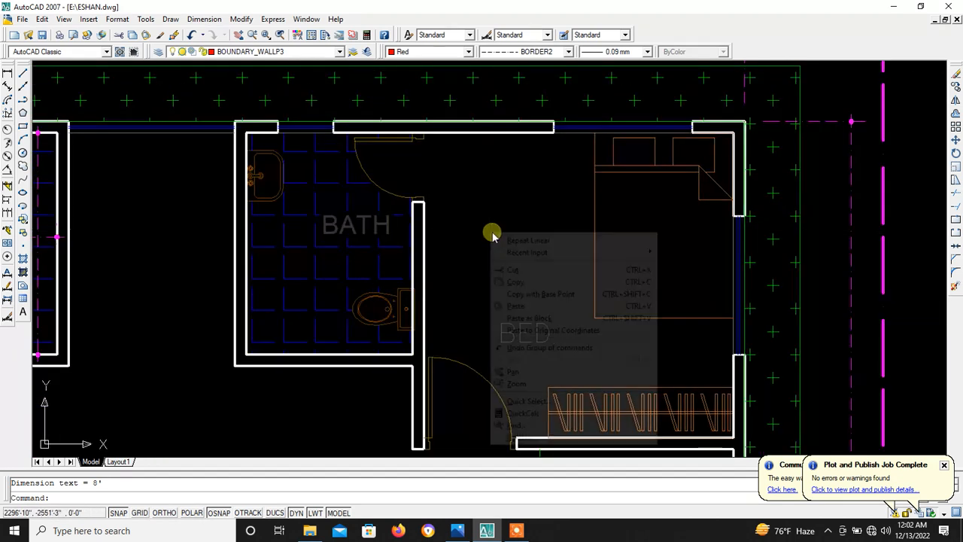
pyautogui.click(498, 239)
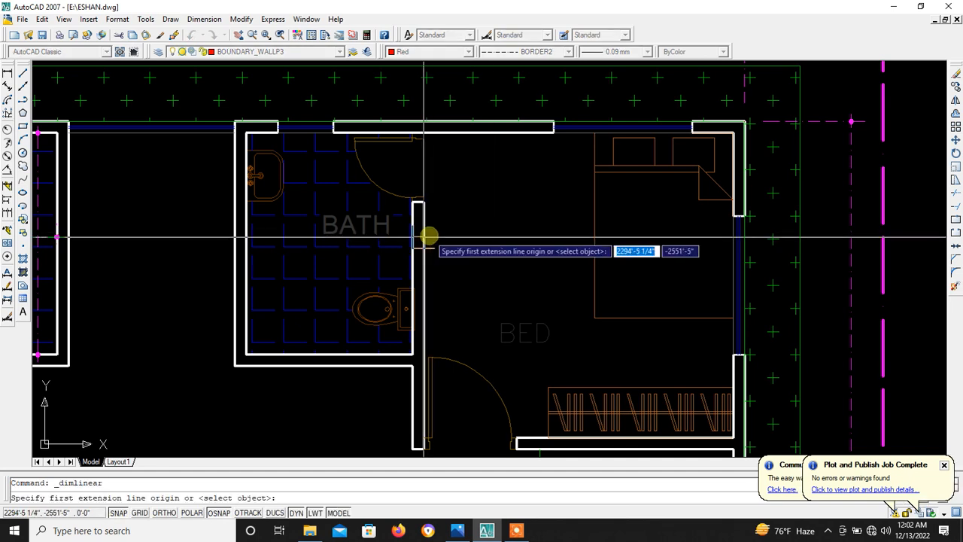
pyautogui.click(428, 237)
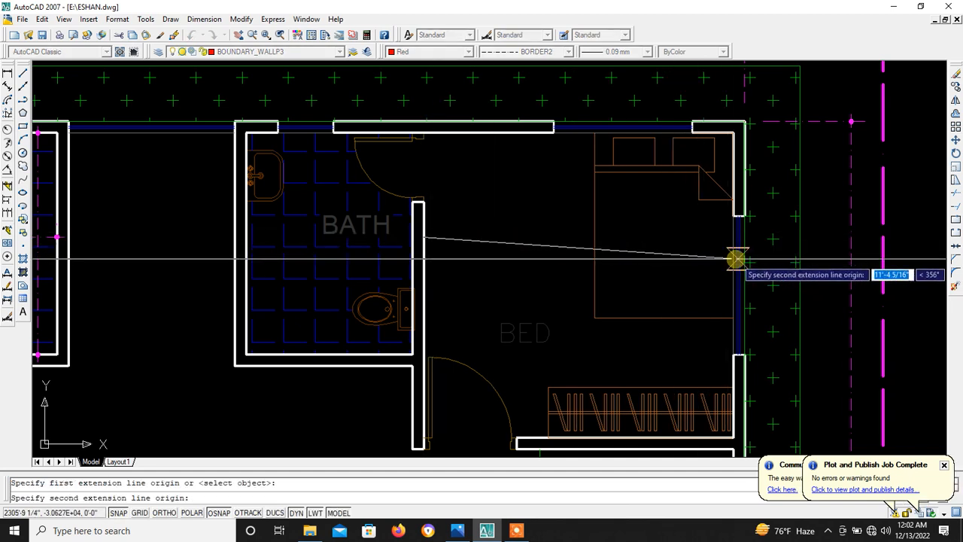
pyautogui.click(731, 259)
pyautogui.click(566, 263)
# Add a vertical linear dimension through the same bedroom, from the outer wall's inner face to the wall behind the wardrobe.
pyautogui.rightClick(536, 199)
pyautogui.click(537, 205)
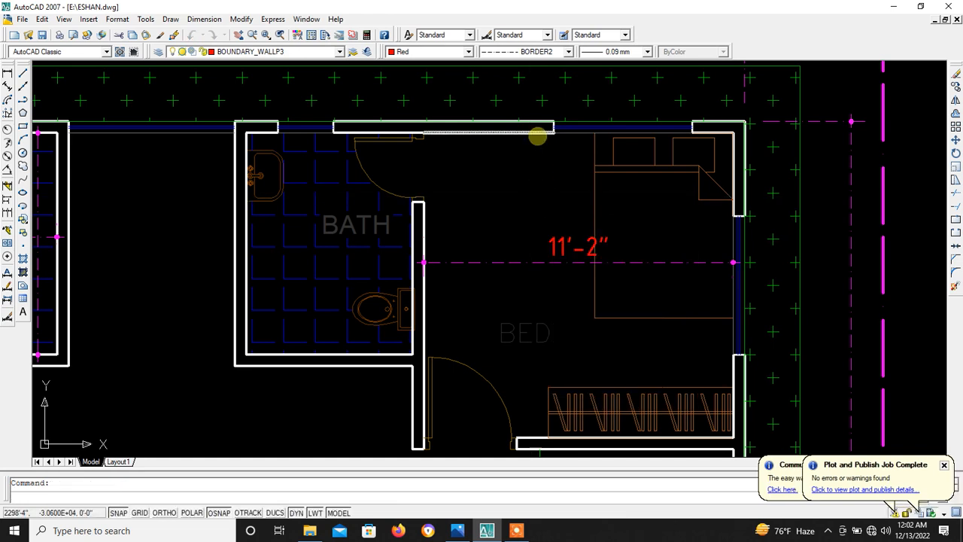
pyautogui.click(537, 133)
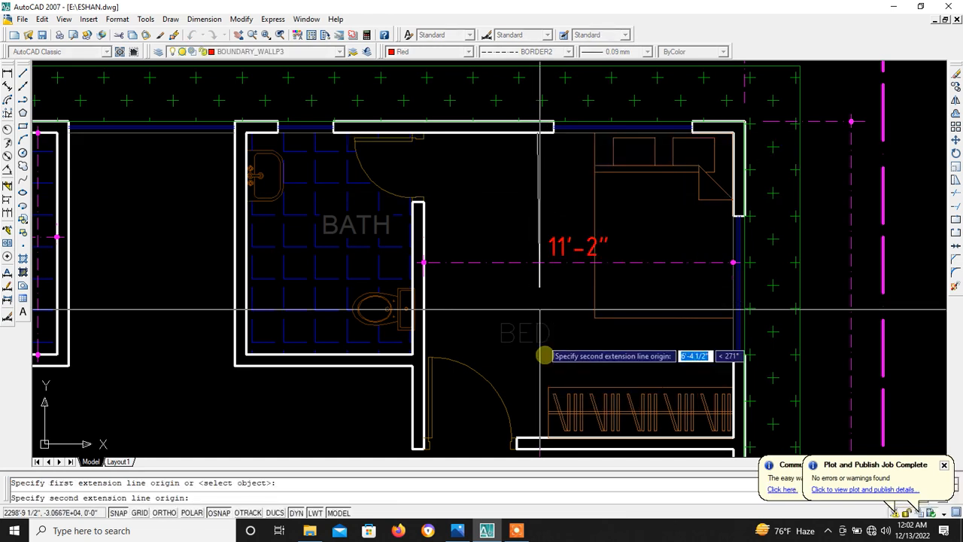
pyautogui.click(538, 435)
pyautogui.click(509, 239)
pyautogui.scroll(-5, 523, 202)
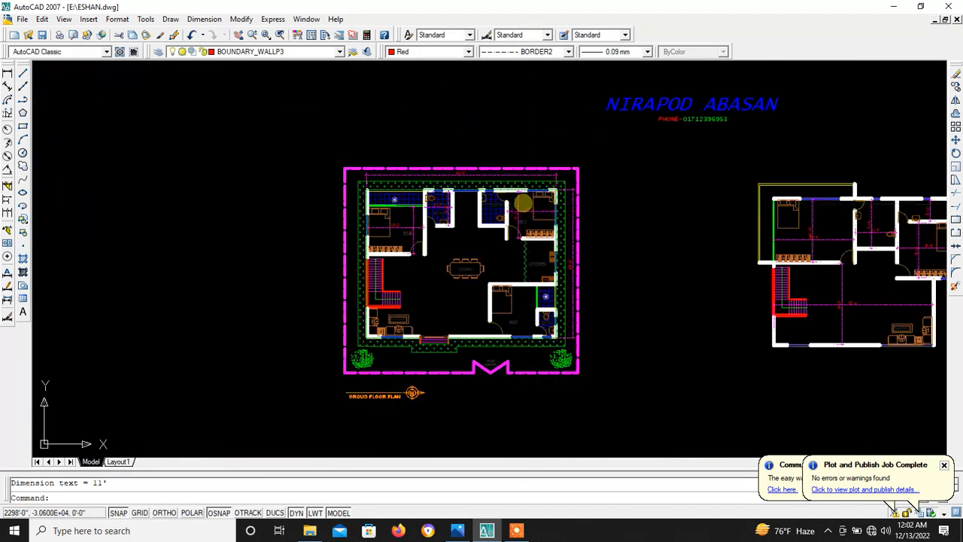
# Add a vertical linear dimension through the bedroom near the main entry, from the kitchen wall to the outer window wall.
pyautogui.scroll(6, 527, 260)
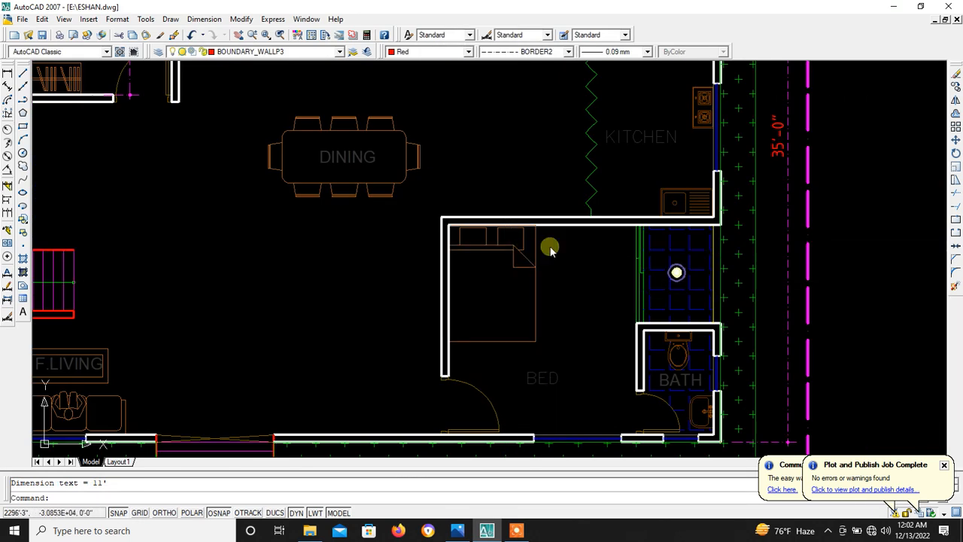
pyautogui.rightClick(550, 251)
pyautogui.click(573, 253)
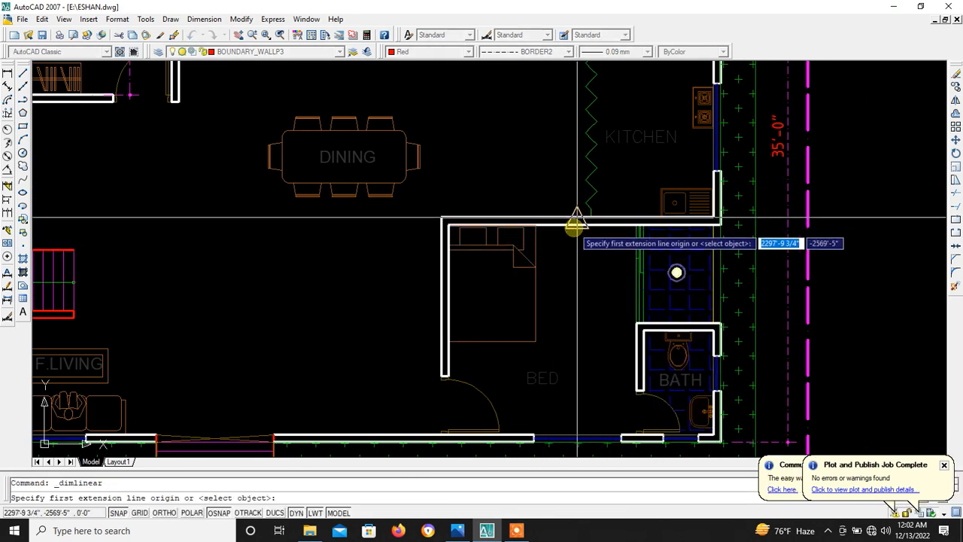
pyautogui.click(575, 224)
pyautogui.click(581, 438)
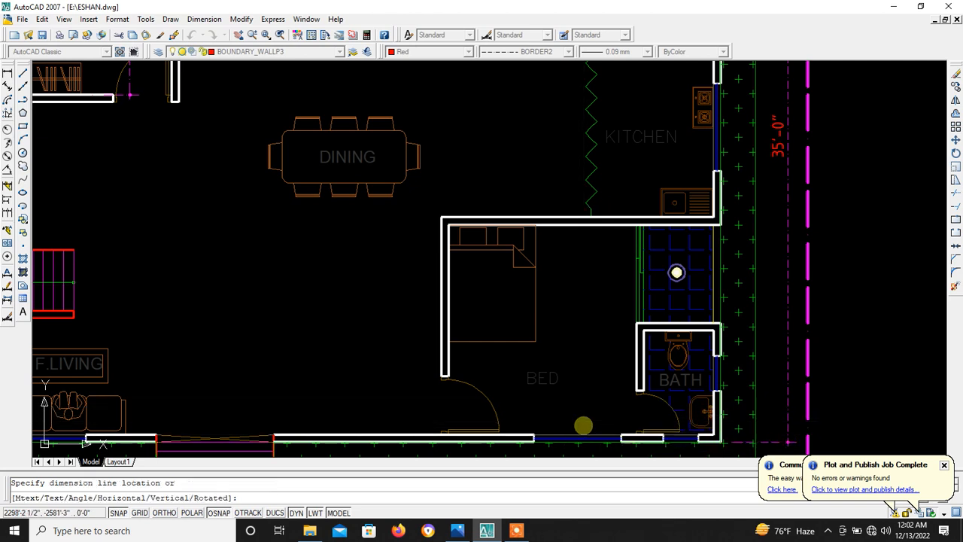
pyautogui.click(584, 324)
# Add a horizontal linear dimension across the entry-side bedroom, from the wall beside the bed to the balcony and bath side.
pyautogui.rightClick(559, 286)
pyautogui.click(569, 297)
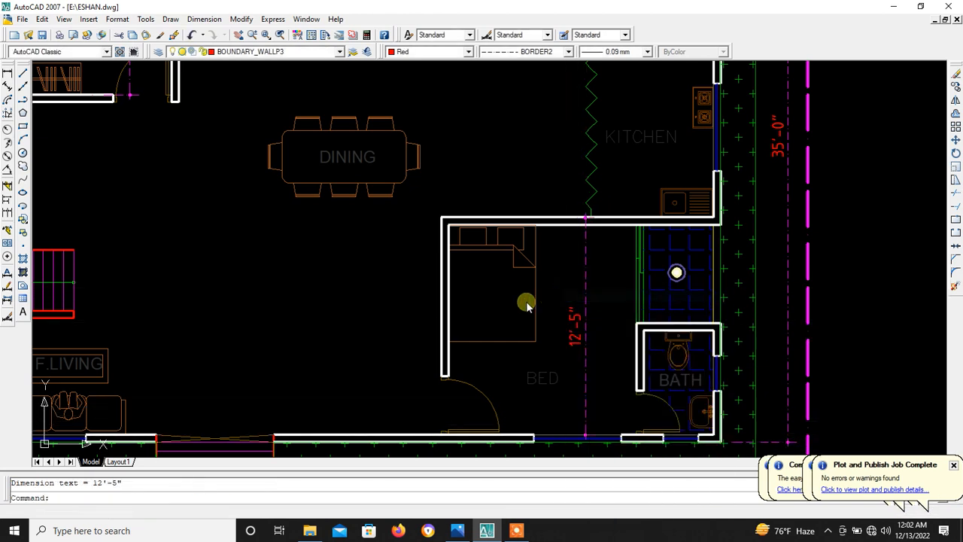
pyautogui.click(448, 304)
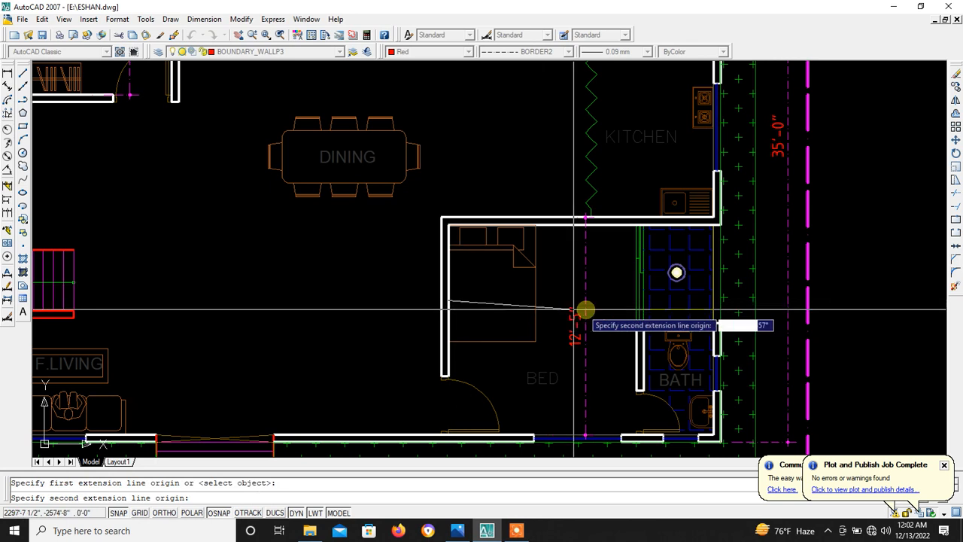
pyautogui.click(636, 325)
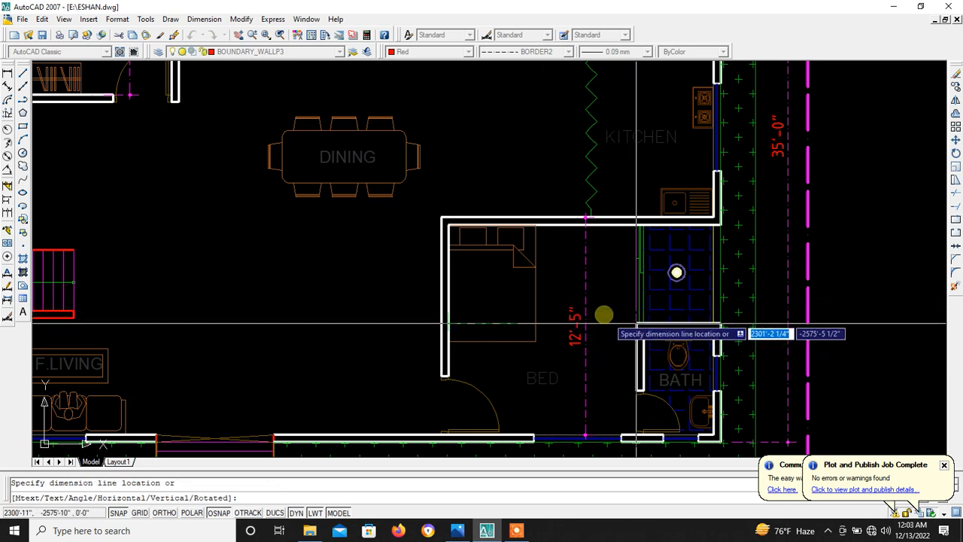
pyautogui.click(603, 273)
pyautogui.scroll(-5, 550, 283)
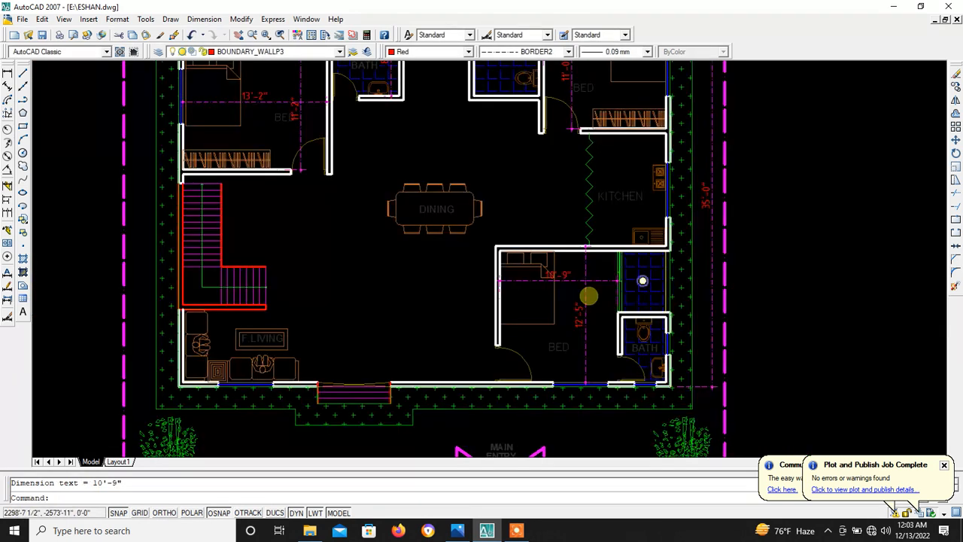
# Add a vertical linear dimension through the open living and dining area, from the bath wall to the outer wall at the entrance steps.
pyautogui.scroll(3, 503, 280)
pyautogui.rightClick(510, 271)
pyautogui.press('Escape')
pyautogui.press('Return')
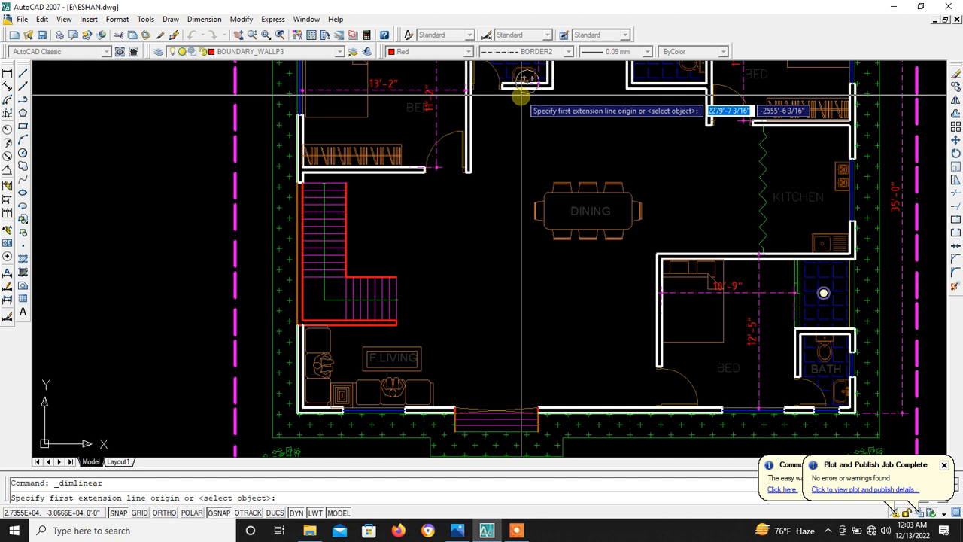
pyautogui.click(522, 95)
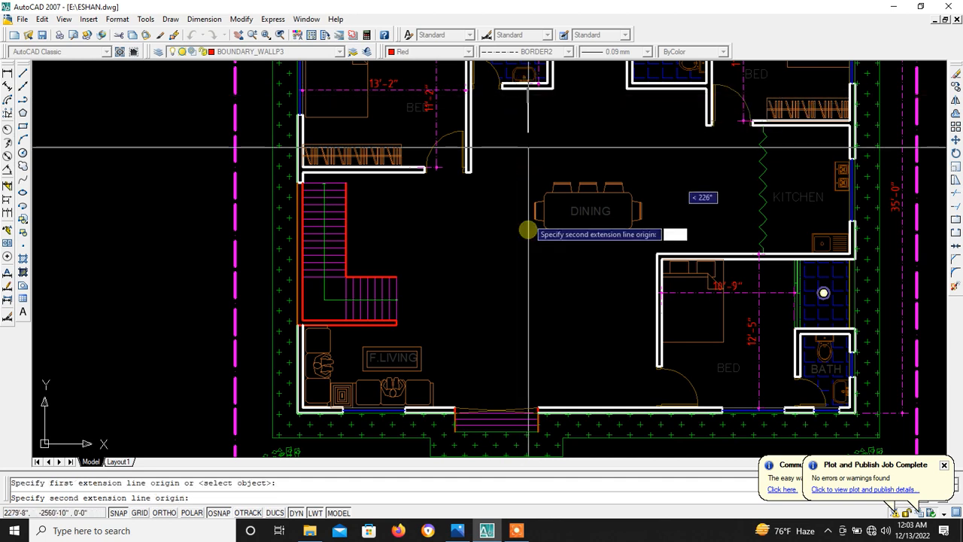
pyautogui.click(543, 406)
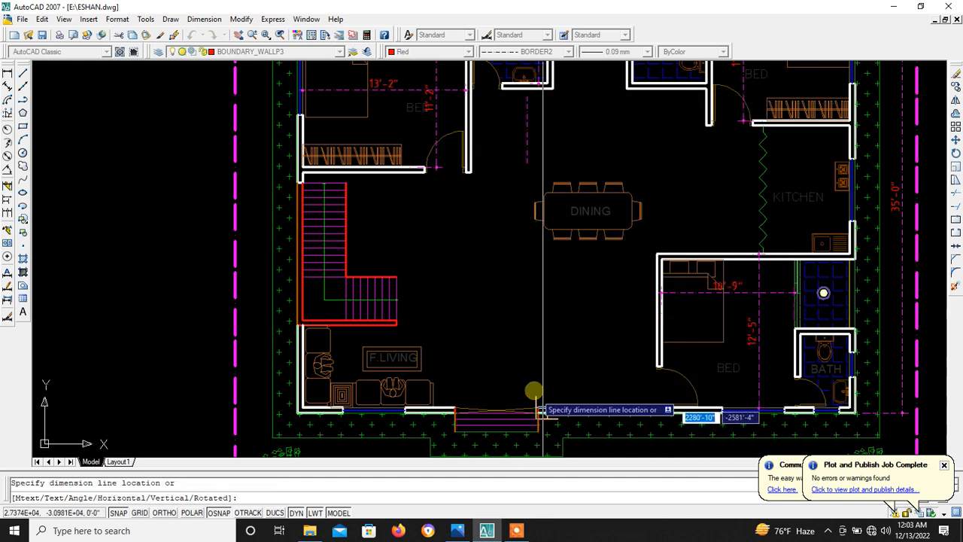
pyautogui.click(499, 298)
pyautogui.scroll(-3, 479, 221)
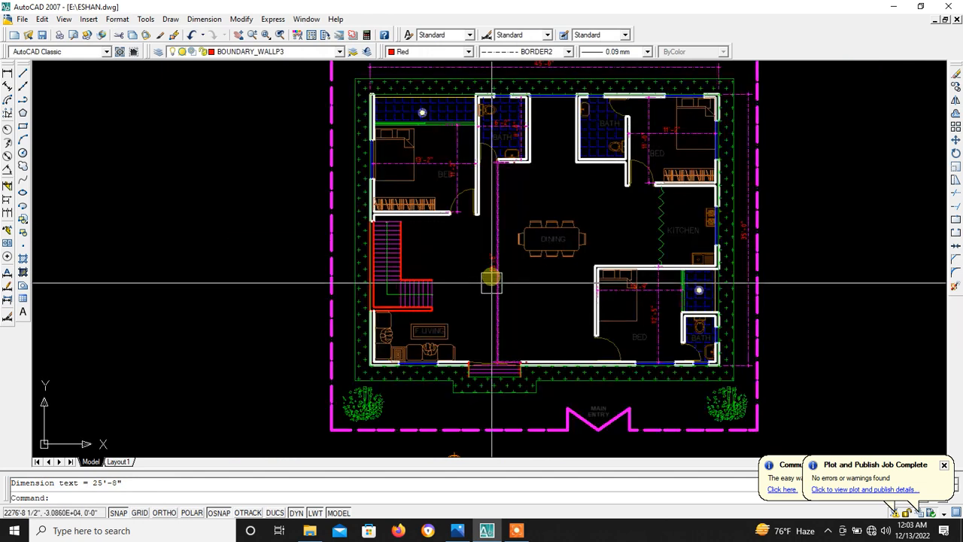
# Add a vertical linear dimension through the kitchen, from the bedroom wall behind the wardrobe to the wall of the entry-side bedroom.
pyautogui.scroll(3, 522, 187)
pyautogui.rightClick(541, 191)
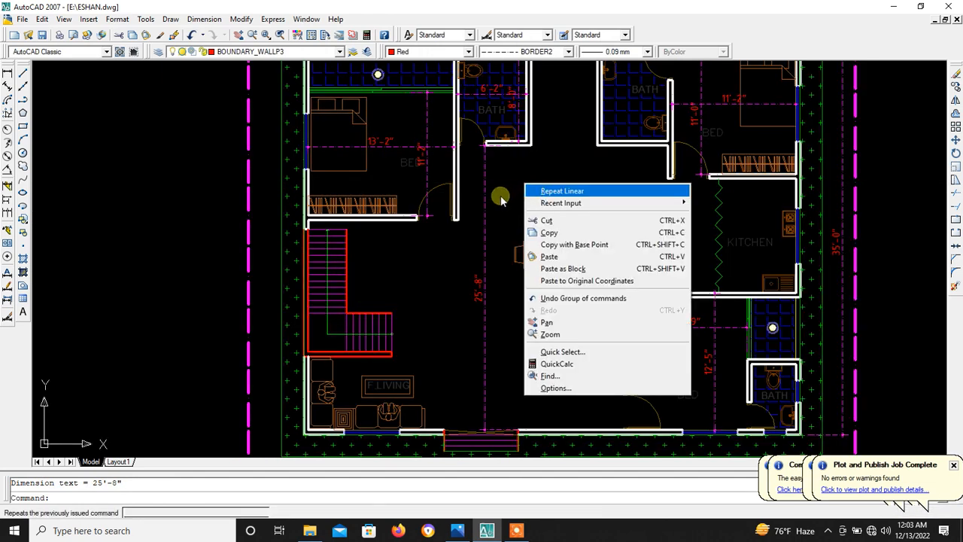
pyautogui.click(595, 193)
pyautogui.scroll(4, 744, 199)
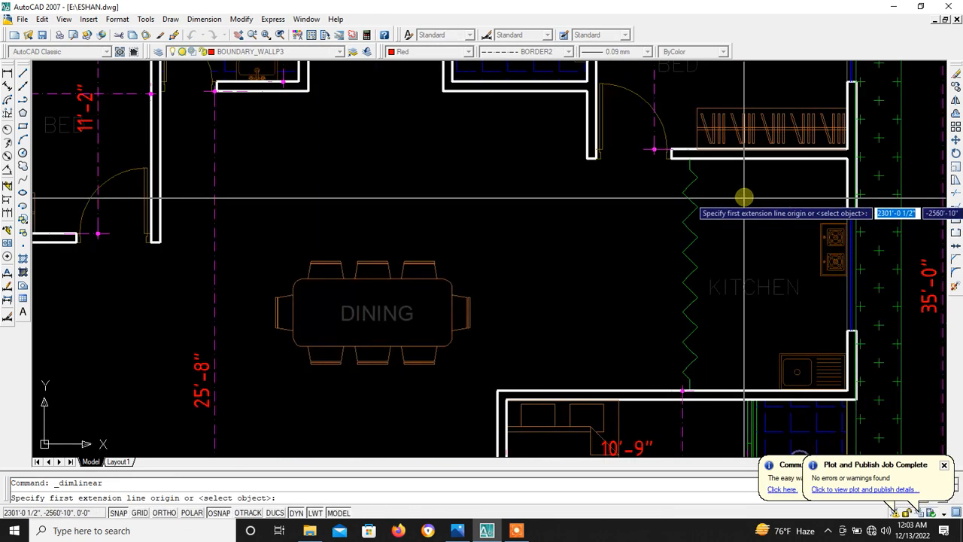
pyautogui.click(743, 158)
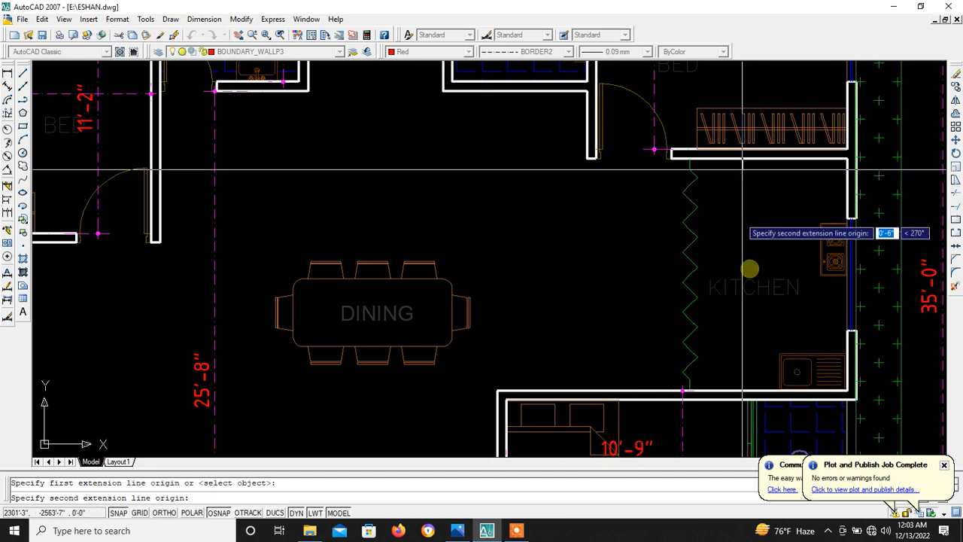
pyautogui.click(742, 393)
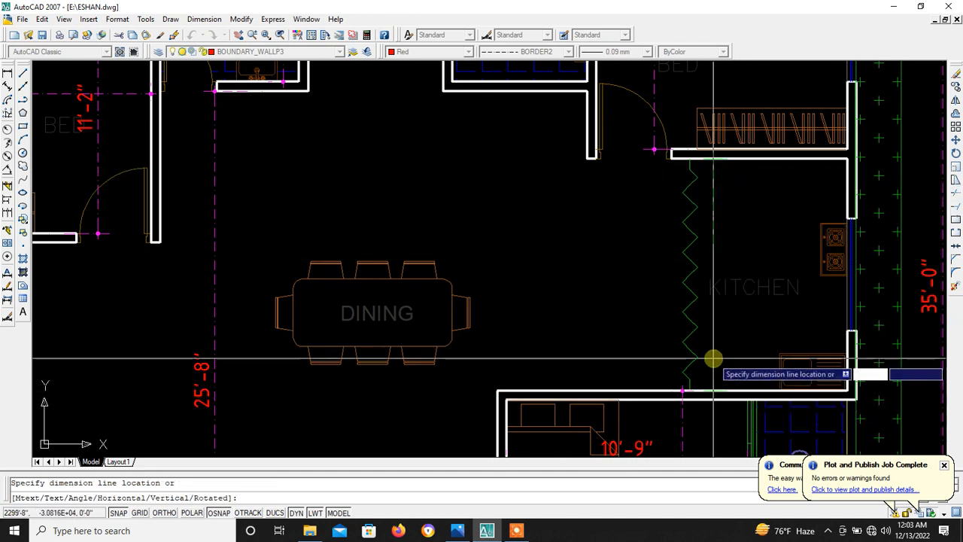
pyautogui.click(712, 353)
pyautogui.scroll(-2, 594, 287)
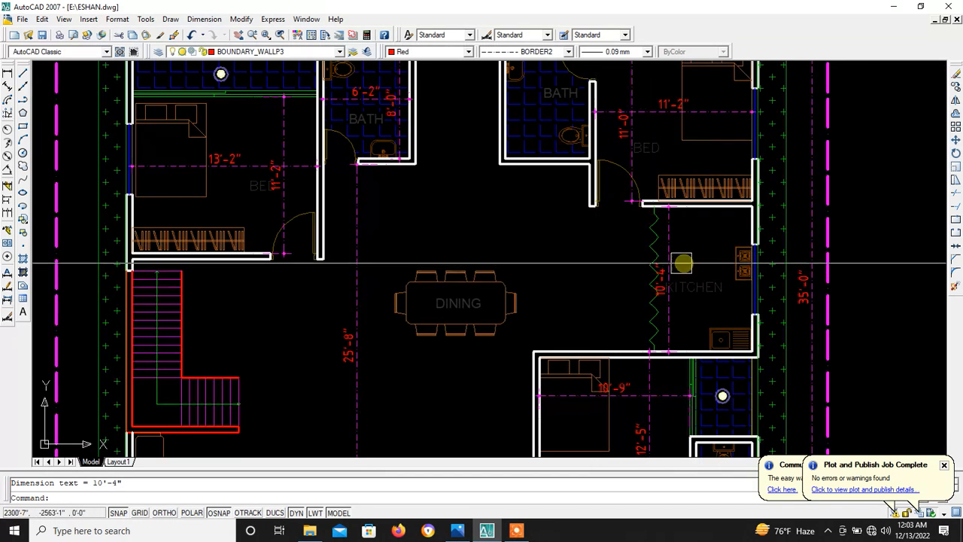
# Add a horizontal linear dimension across the kitchen, from the outer window wall's inner face to the end of the bath wall beside the bedroom door.
pyautogui.scroll(2, 654, 260)
pyautogui.scroll(1, 594, 260)
pyautogui.scroll(-2, 597, 262)
pyautogui.scroll(3, 603, 259)
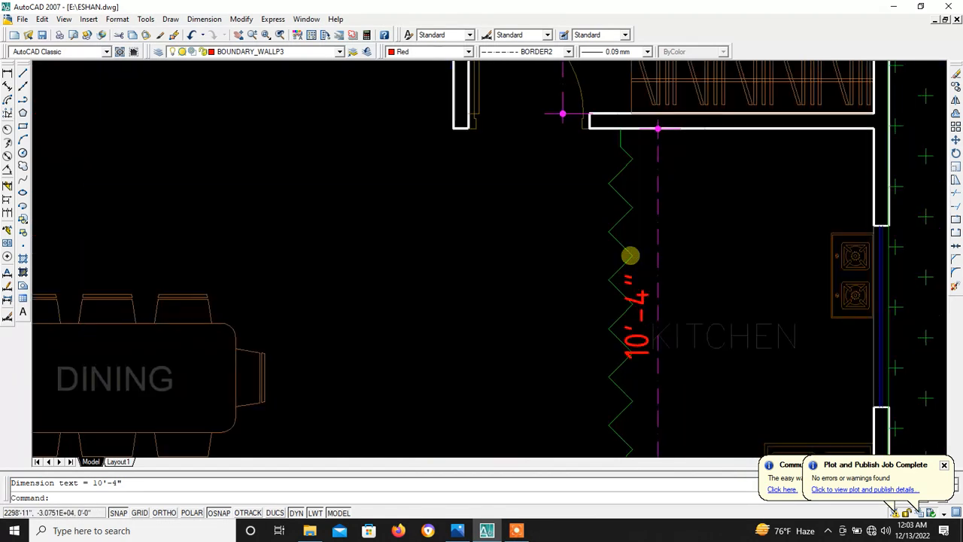
pyautogui.rightClick(534, 237)
pyautogui.click(644, 238)
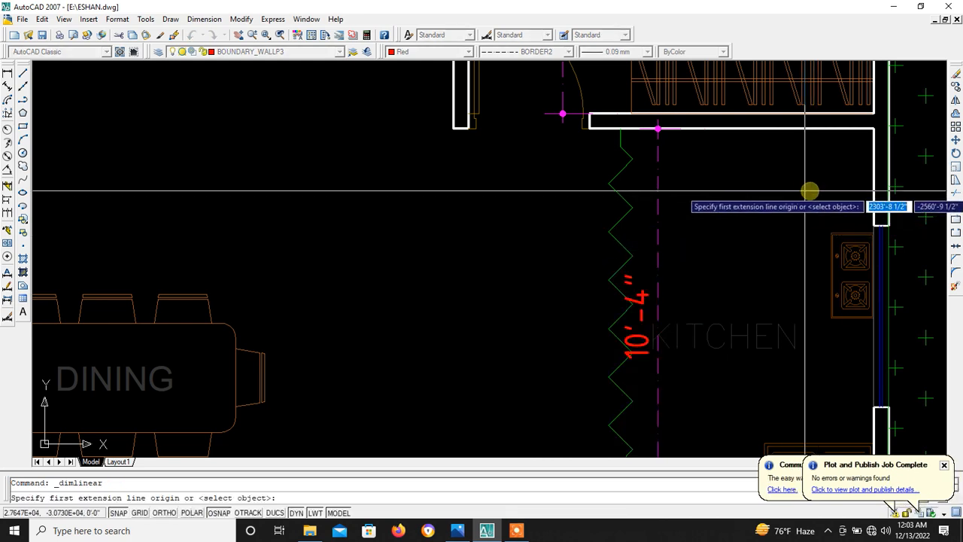
pyautogui.click(864, 194)
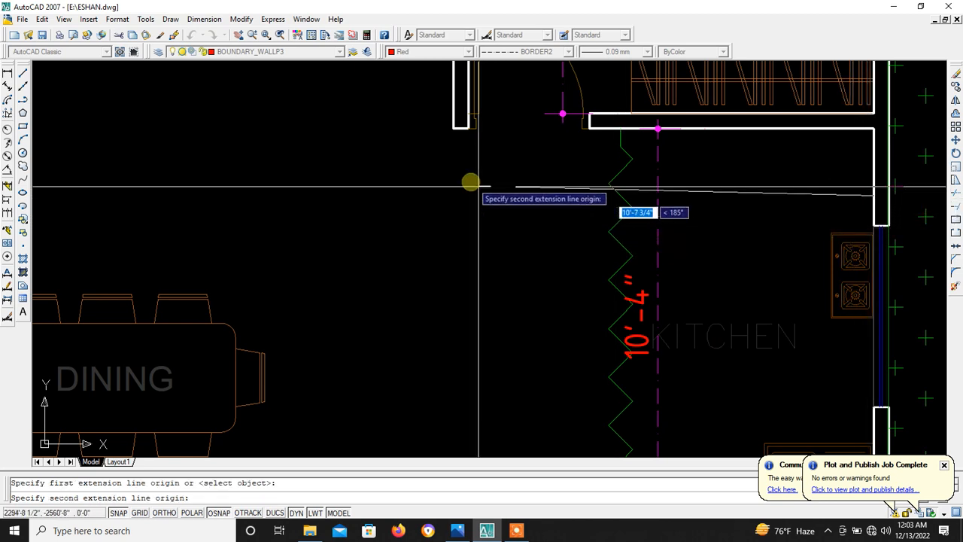
pyautogui.click(461, 135)
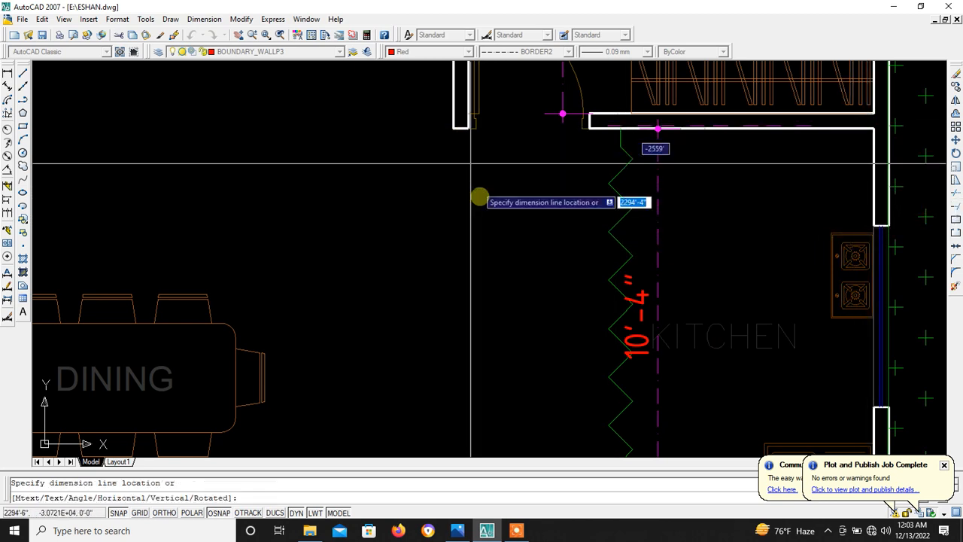
pyautogui.click(502, 274)
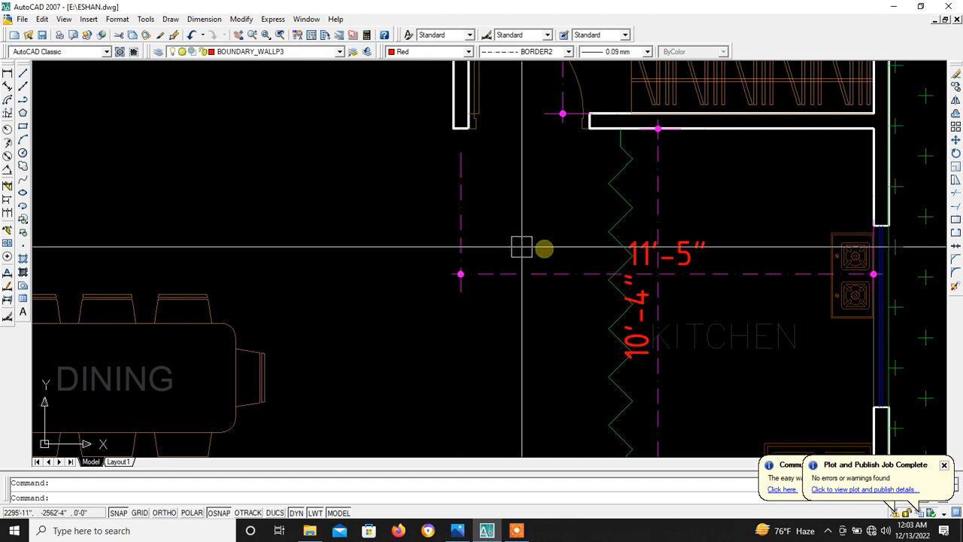
# Examine the dimensioned ground floor plan, checking the room dimensions of the bedrooms, baths, dining area and kitchen.
pyautogui.scroll(-5, 520, 273)
pyautogui.scroll(2, 477, 329)
pyautogui.scroll(-3, 441, 301)
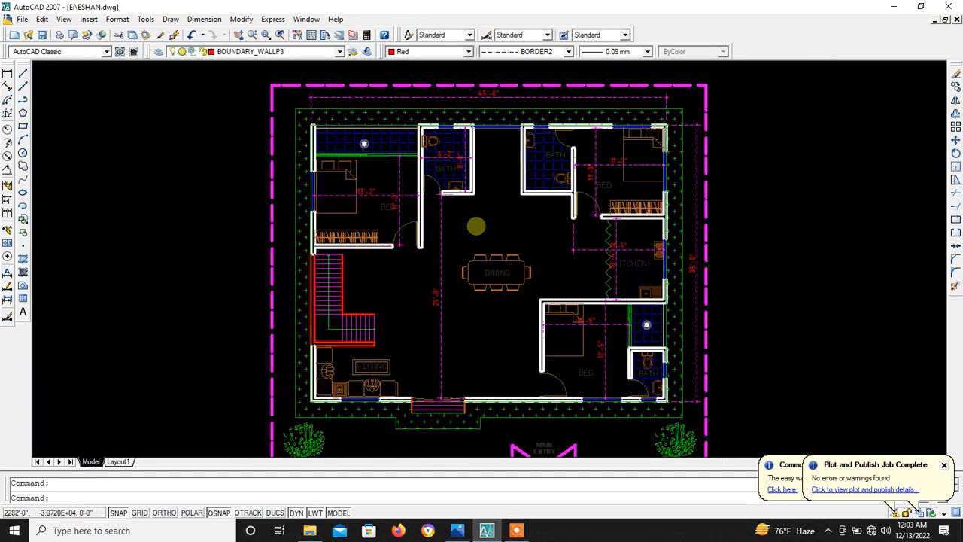
pyautogui.scroll(1, 443, 327)
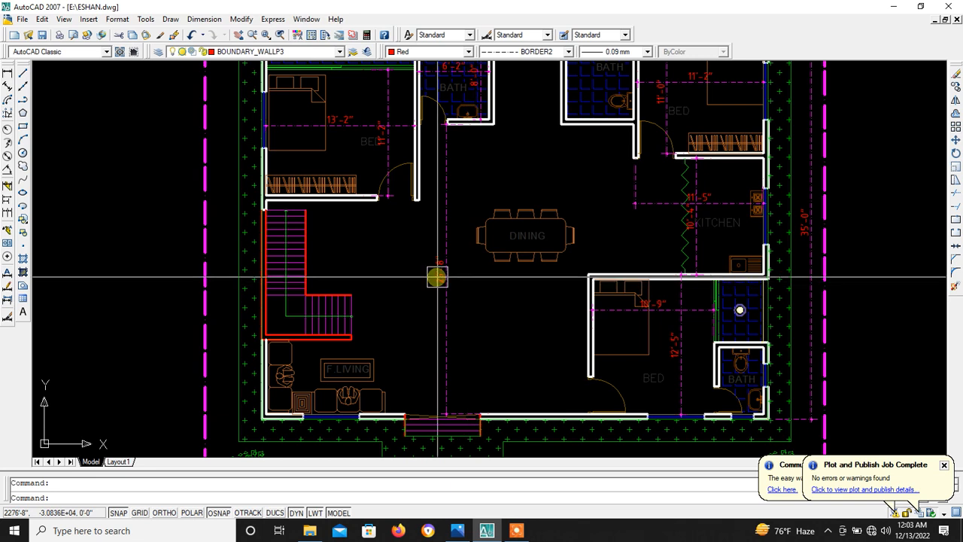
pyautogui.scroll(-4, 452, 308)
pyautogui.scroll(3, 469, 307)
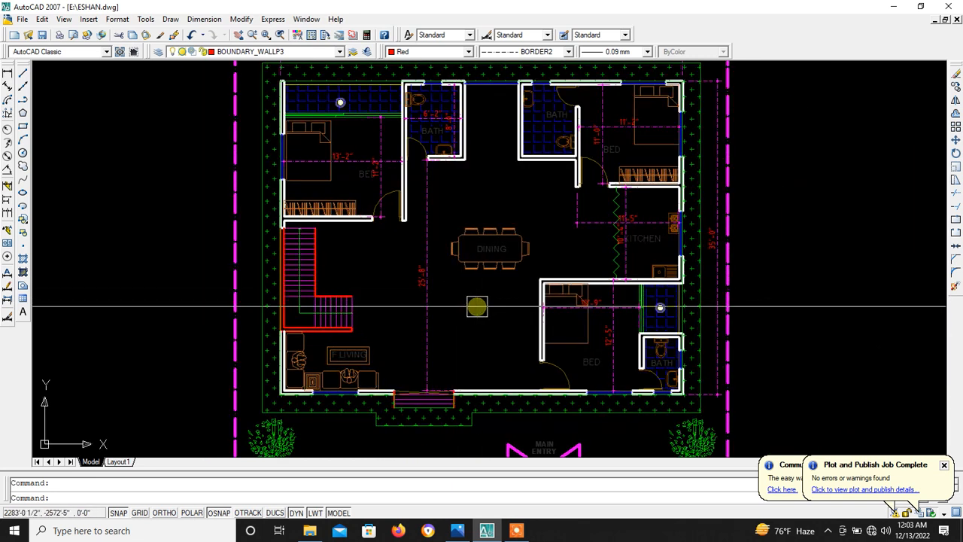
pyautogui.scroll(-2, 476, 307)
pyautogui.scroll(2, 470, 304)
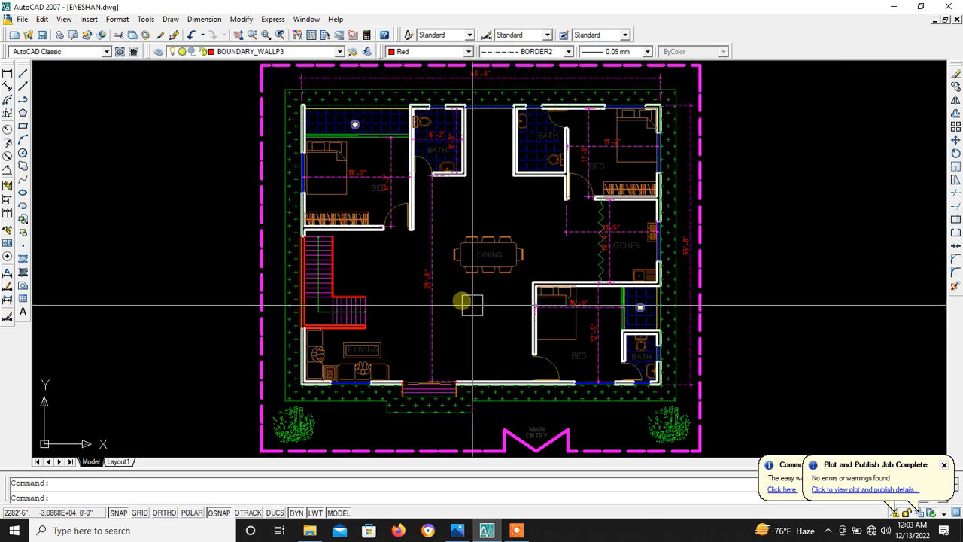
pyautogui.scroll(-2, 381, 284)
pyautogui.scroll(3, 455, 235)
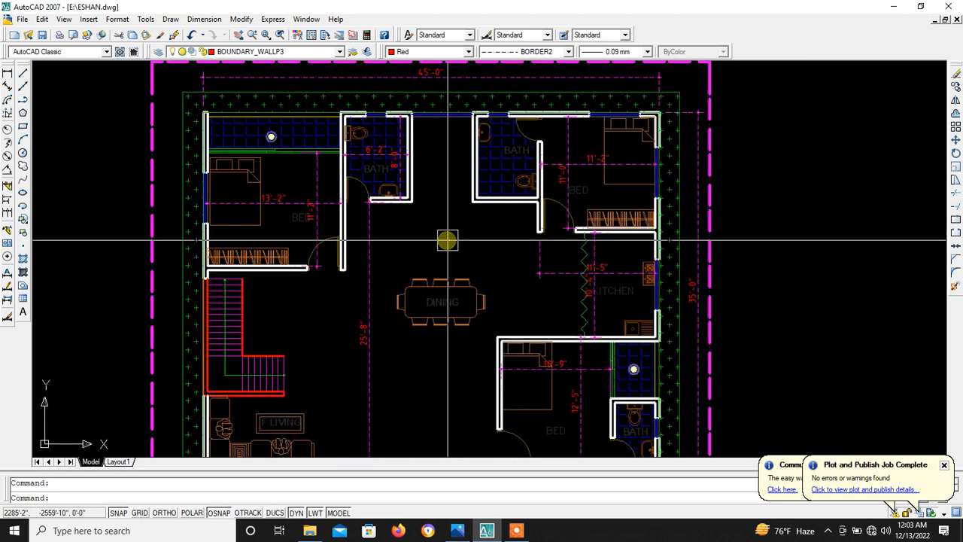
pyautogui.scroll(-2, 407, 254)
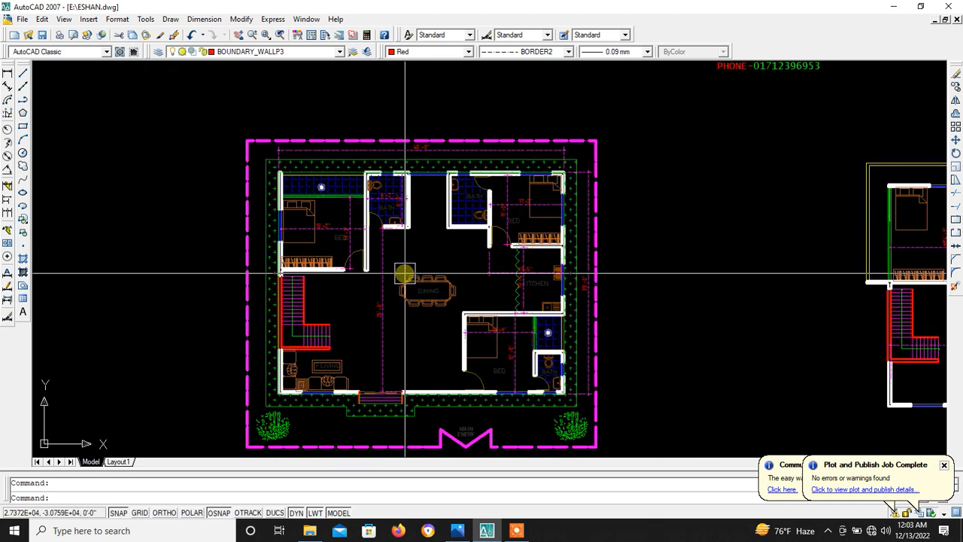
pyautogui.scroll(3, 418, 264)
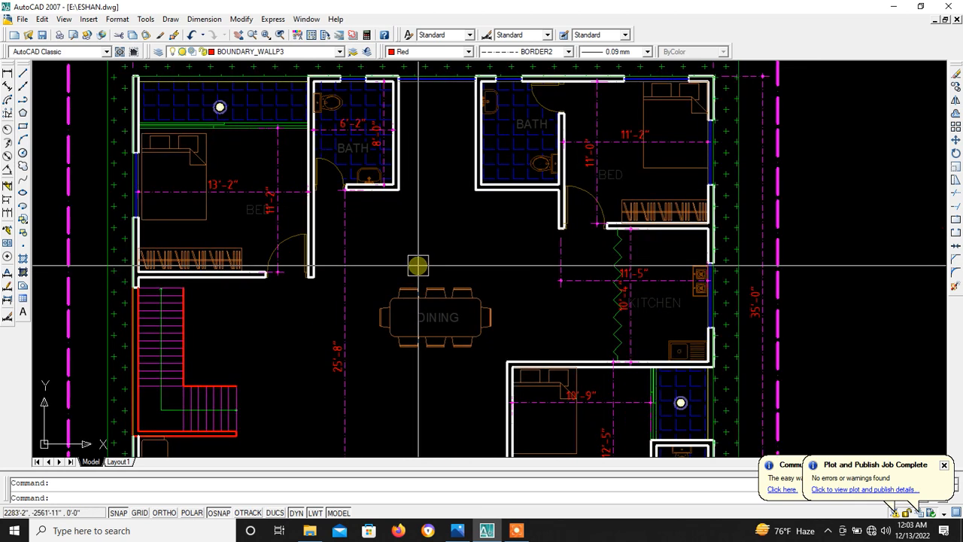
pyautogui.scroll(-3, 427, 256)
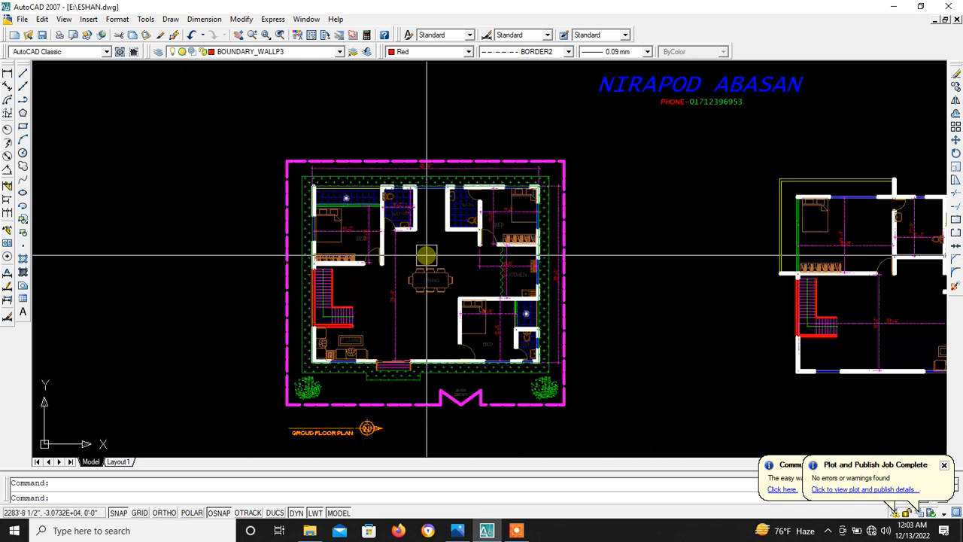
pyautogui.scroll(2, 426, 256)
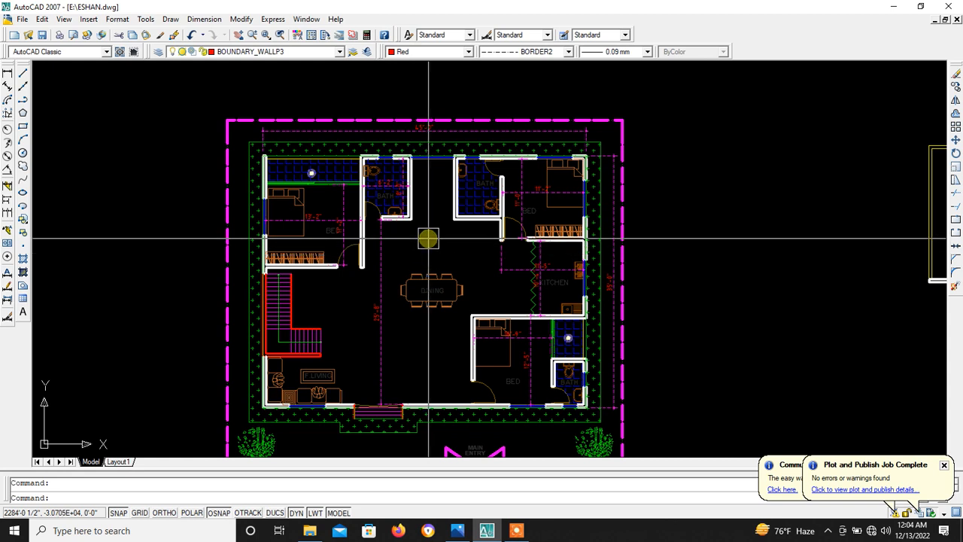
pyautogui.scroll(-2, 429, 240)
pyautogui.scroll(1, 429, 239)
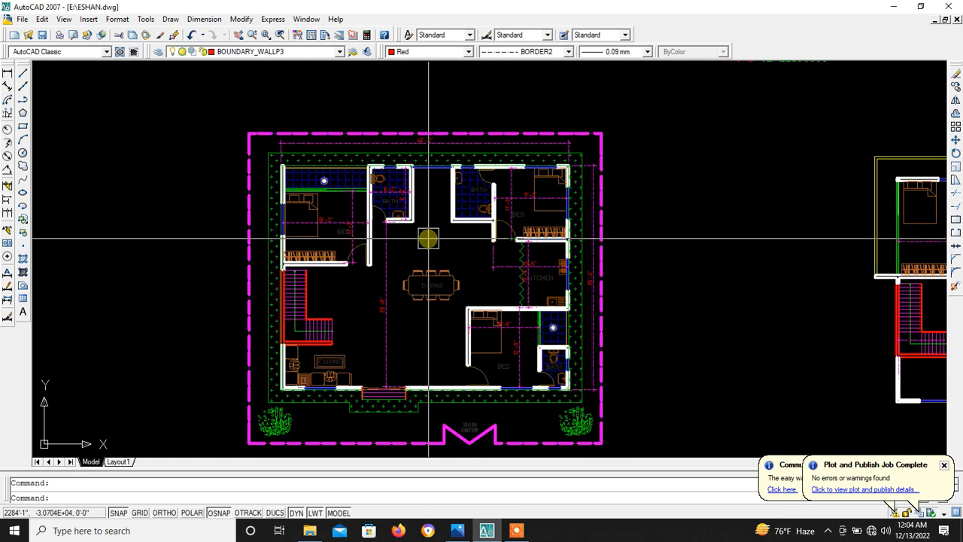
pyautogui.scroll(-1, 410, 255)
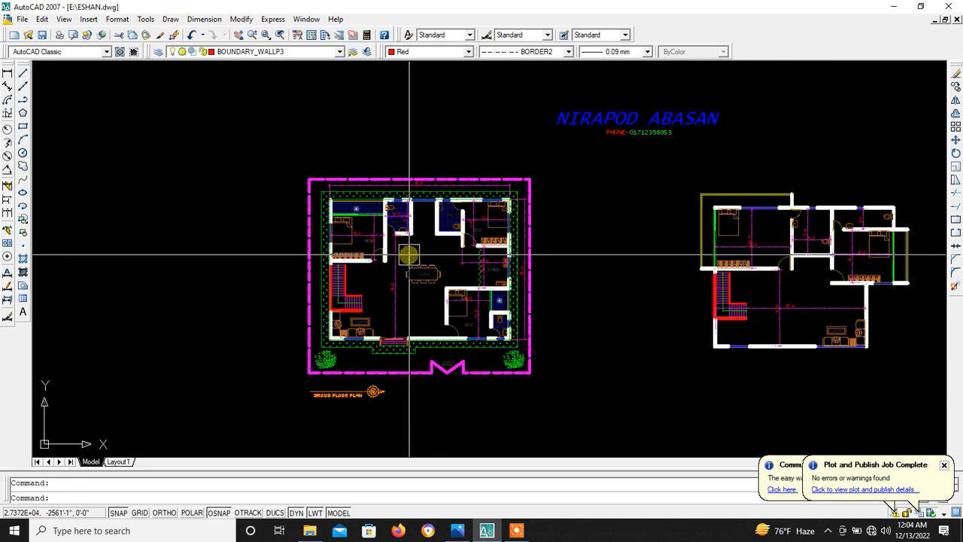
pyautogui.scroll(1, 409, 255)
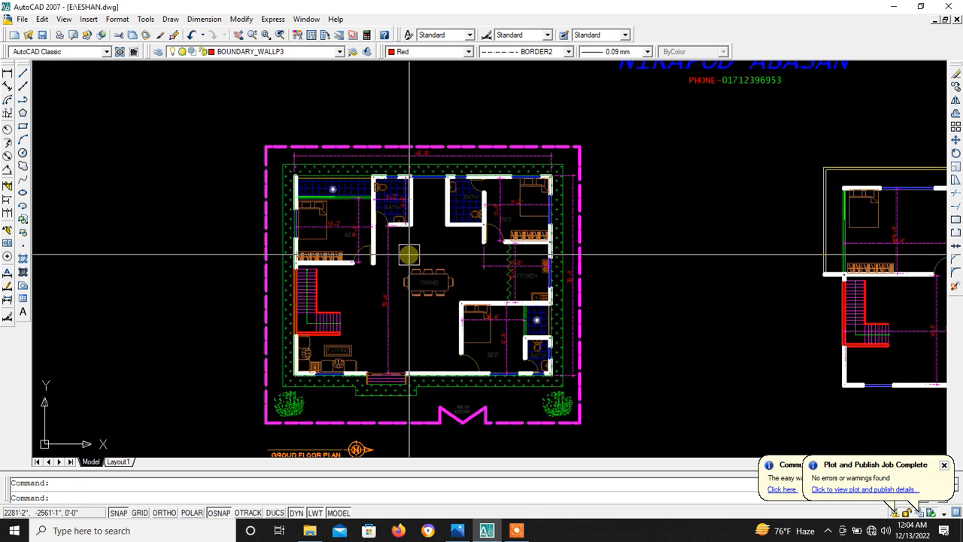
pyautogui.scroll(-1, 457, 229)
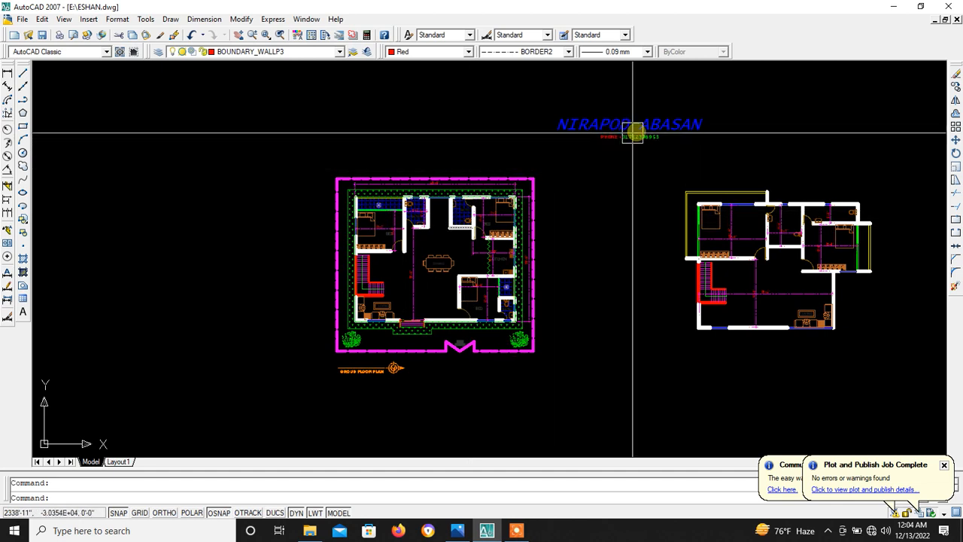
# Examine the NIRAPOD ABASAN title and the phone line above the floor plans.
pyautogui.scroll(2, 648, 121)
pyautogui.scroll(2, 640, 152)
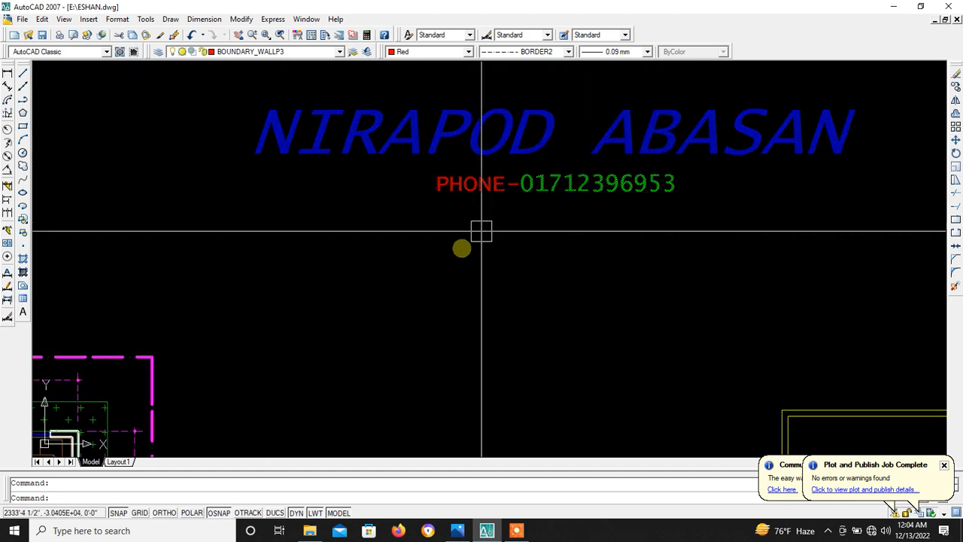
pyautogui.scroll(-1, 488, 256)
pyautogui.scroll(2, 602, 220)
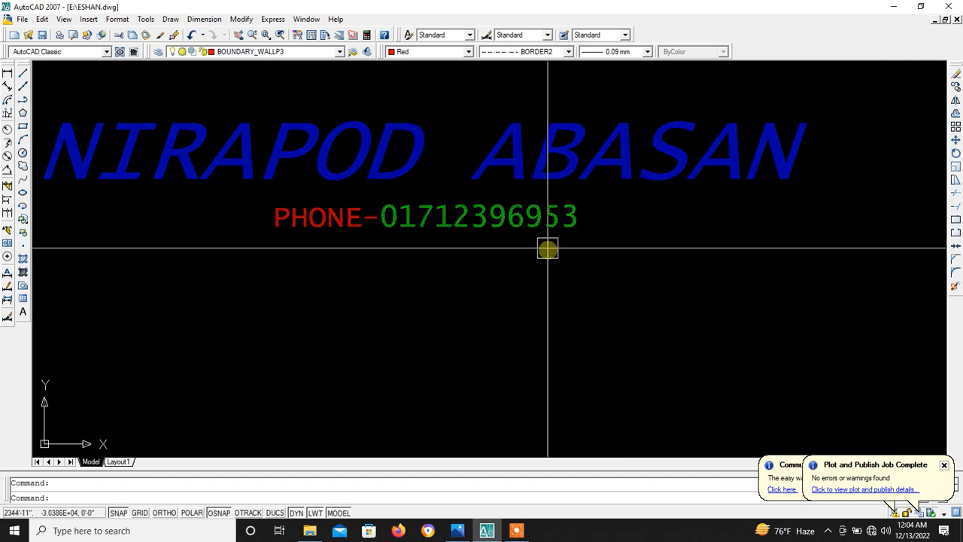
pyautogui.scroll(2, 545, 243)
pyautogui.scroll(3, 546, 244)
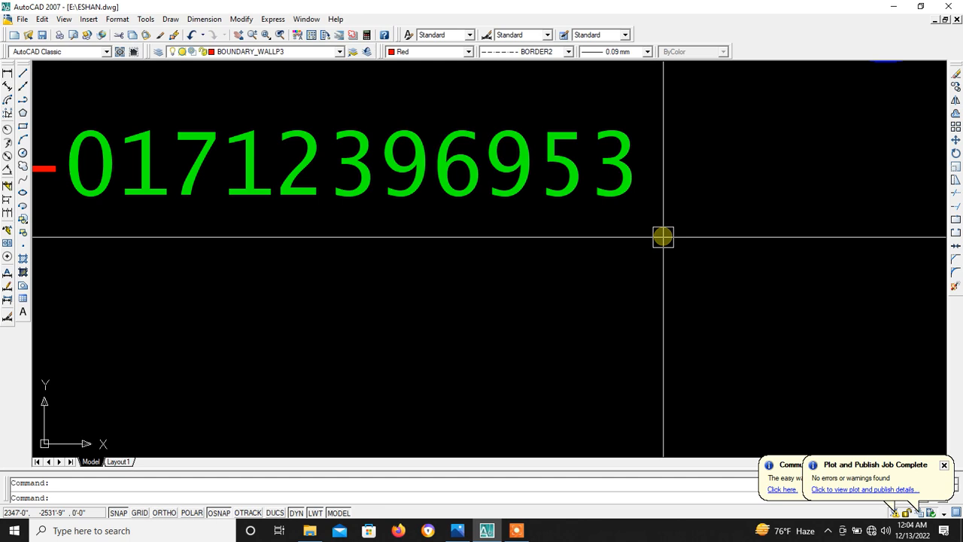
pyautogui.scroll(-10, 663, 236)
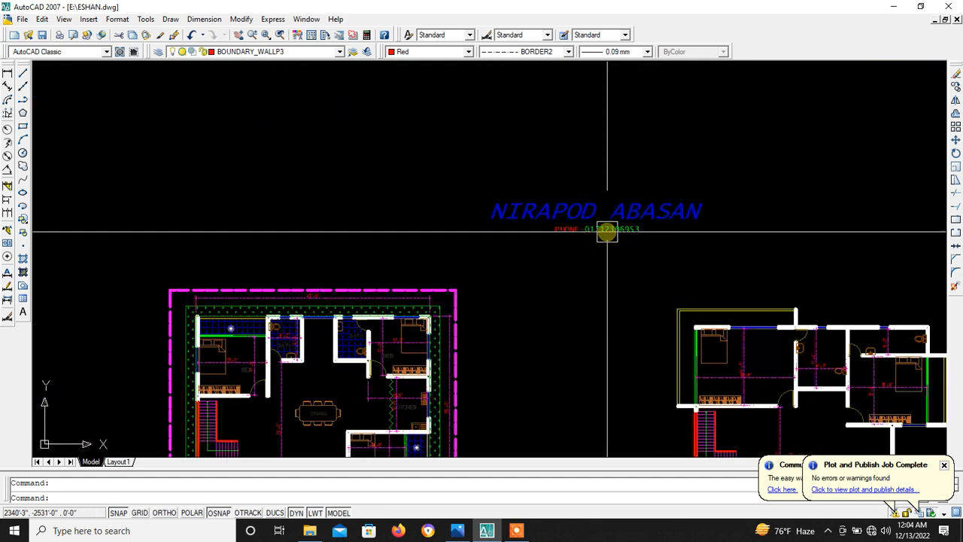
pyautogui.scroll(-3, 607, 233)
pyautogui.scroll(-3, 495, 256)
pyautogui.scroll(5, 496, 256)
pyautogui.scroll(-2, 508, 259)
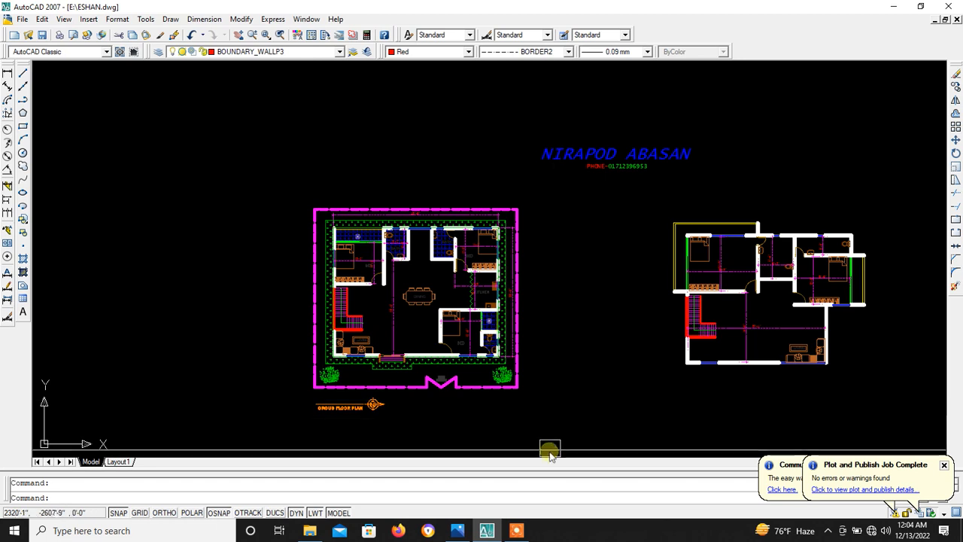
pyautogui.moveTo(517, 531)
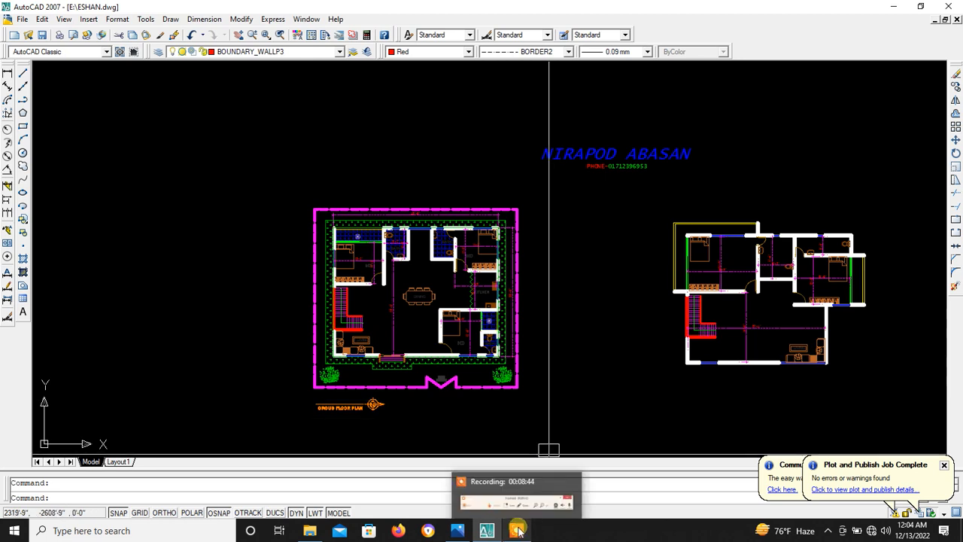